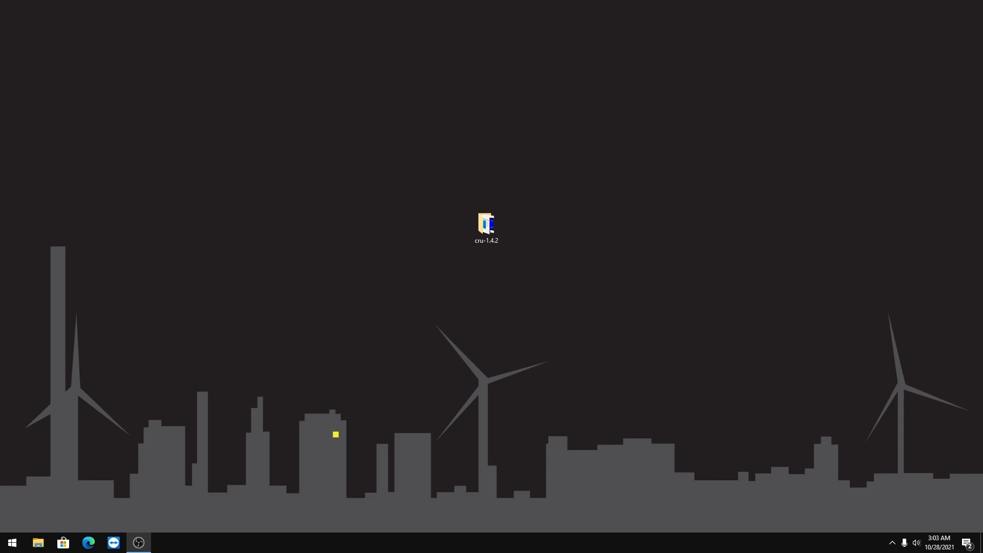
left_click_drag(444, 158, 572, 307)
left_click(563, 294)
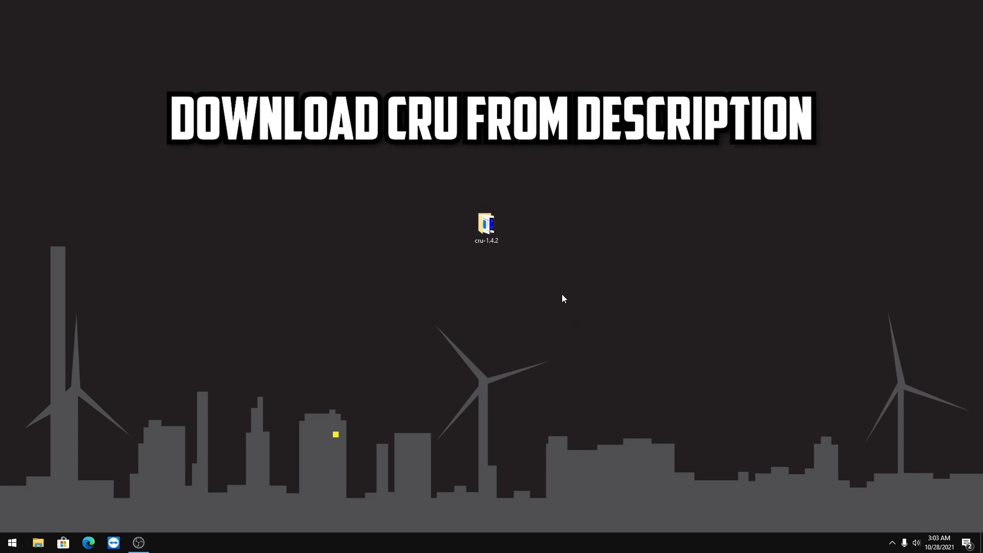
left_click(469, 243)
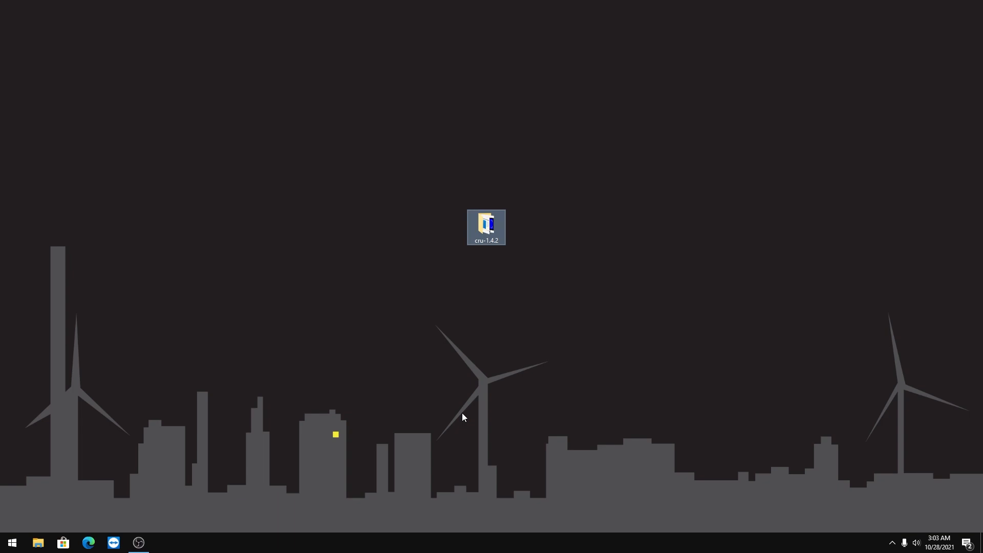
left_click(476, 384)
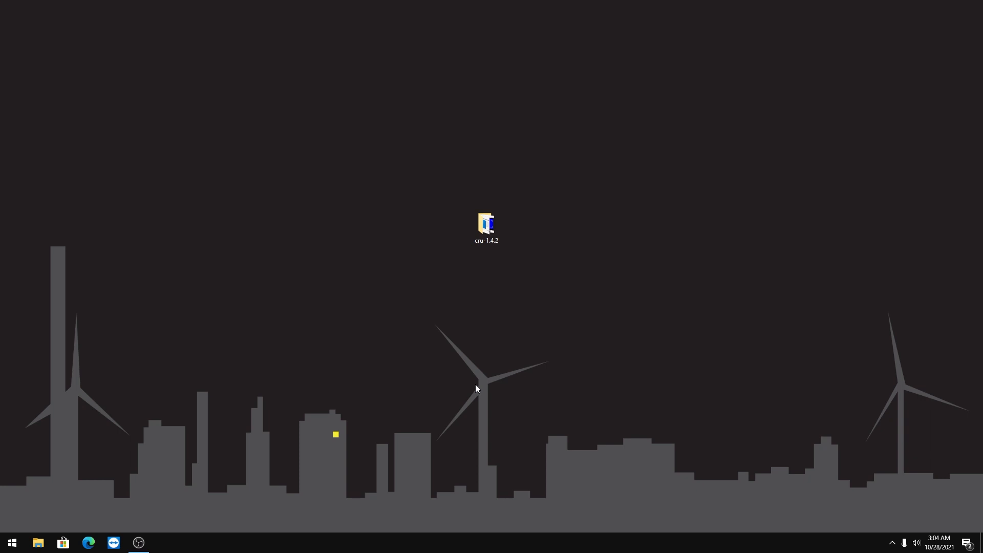
In NVIDIA Control Panel, set the Lenovo display to No scaling with scaling performed on Display, and keep the changes
right_click(278, 166)
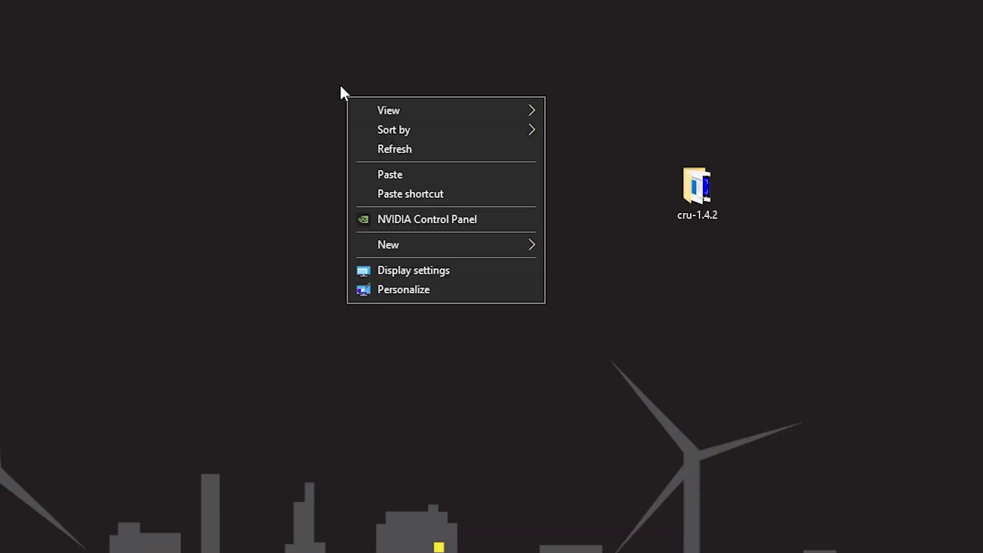
left_click(390, 219)
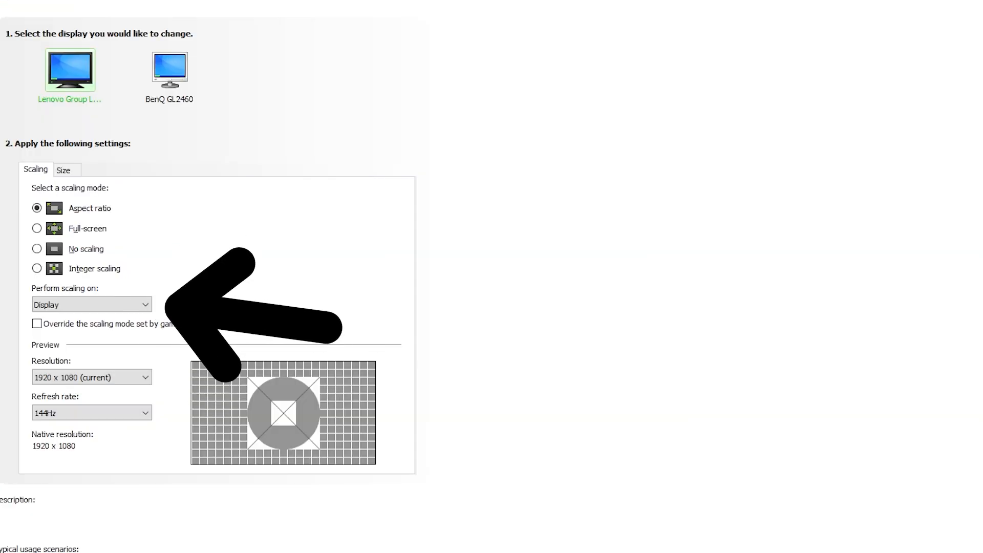
left_click(45, 307)
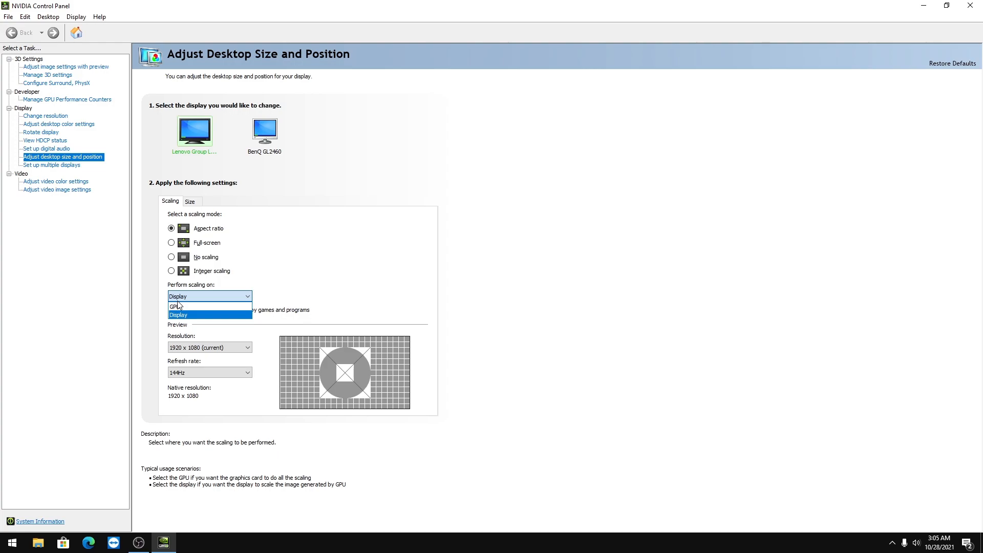
left_click(178, 299)
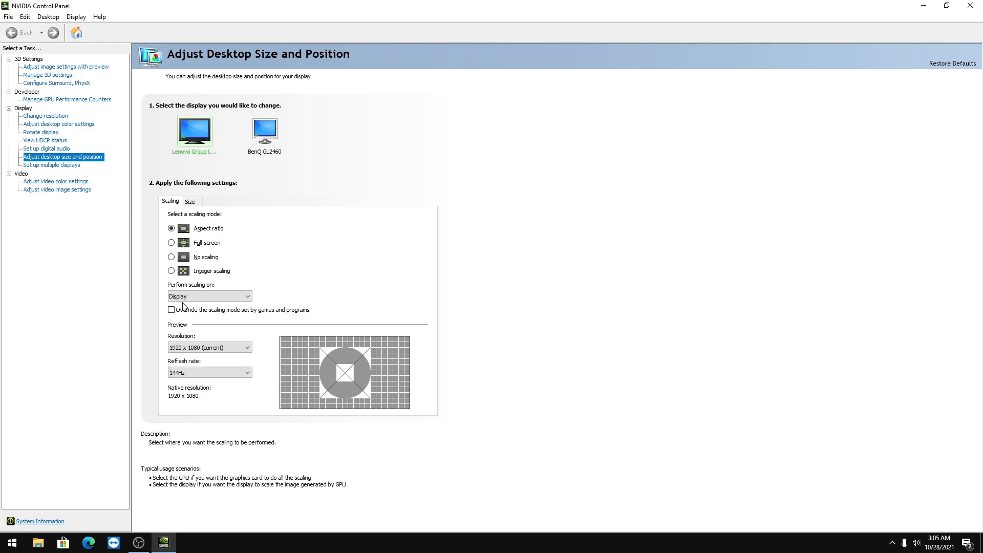
left_click(217, 259)
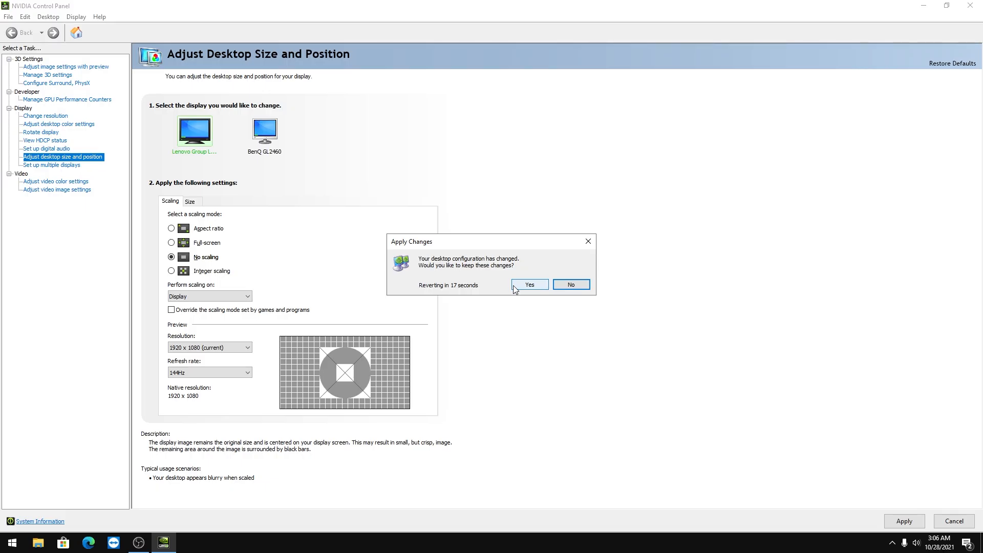
left_click(514, 287)
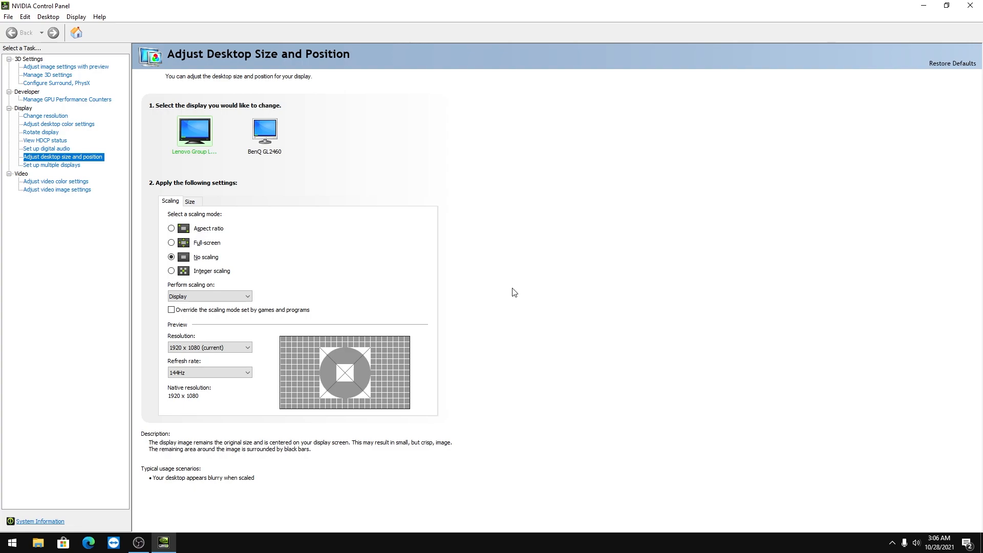
left_click(187, 296)
left_click(383, 353)
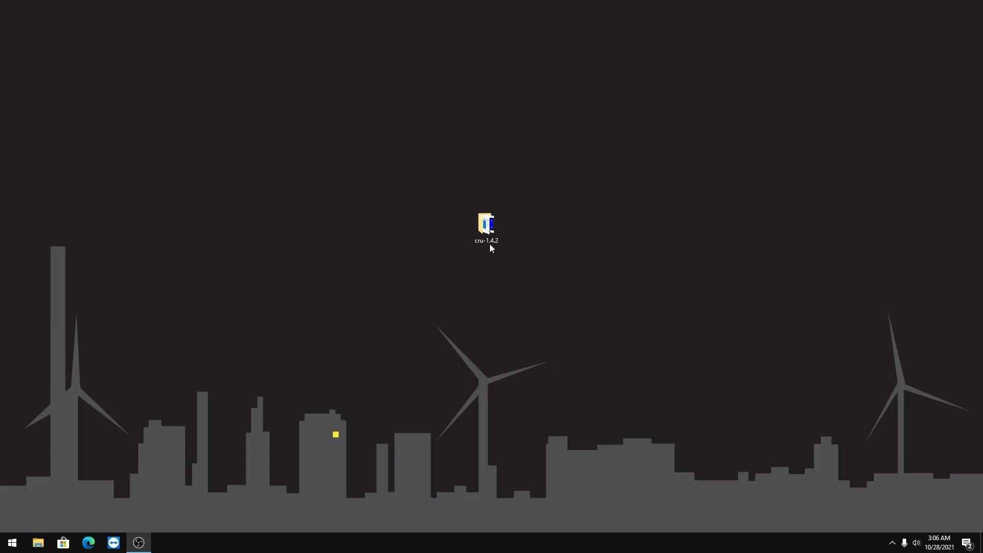
Launch CRU from the cru-1.4.2 desktop folder and choose the active LEN G25-10 display
double_click(491, 240)
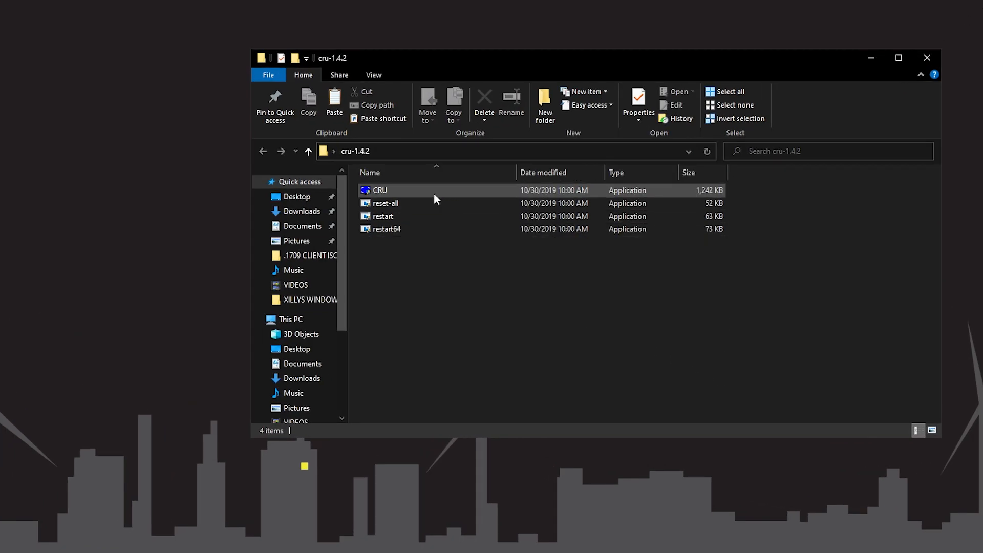
double_click(434, 193)
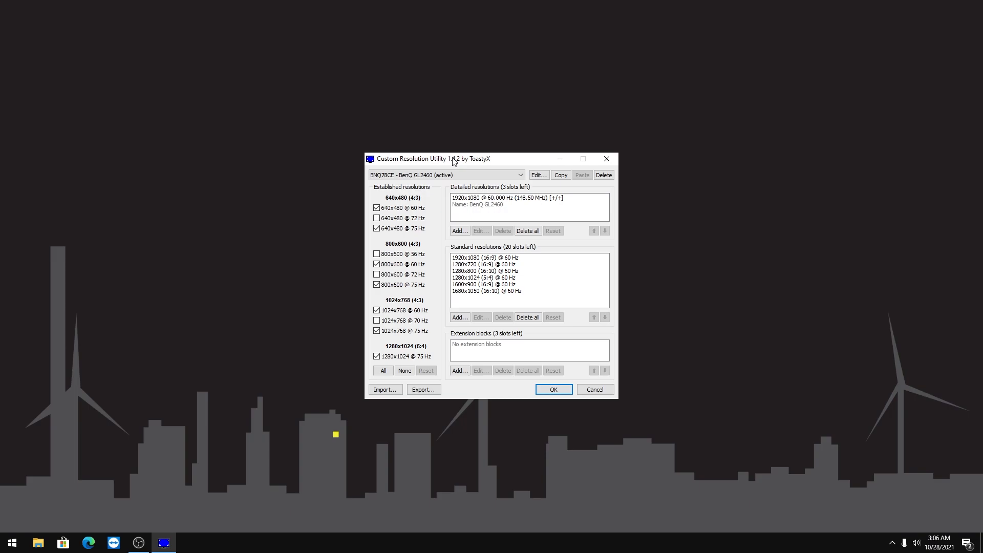
left_click(478, 175)
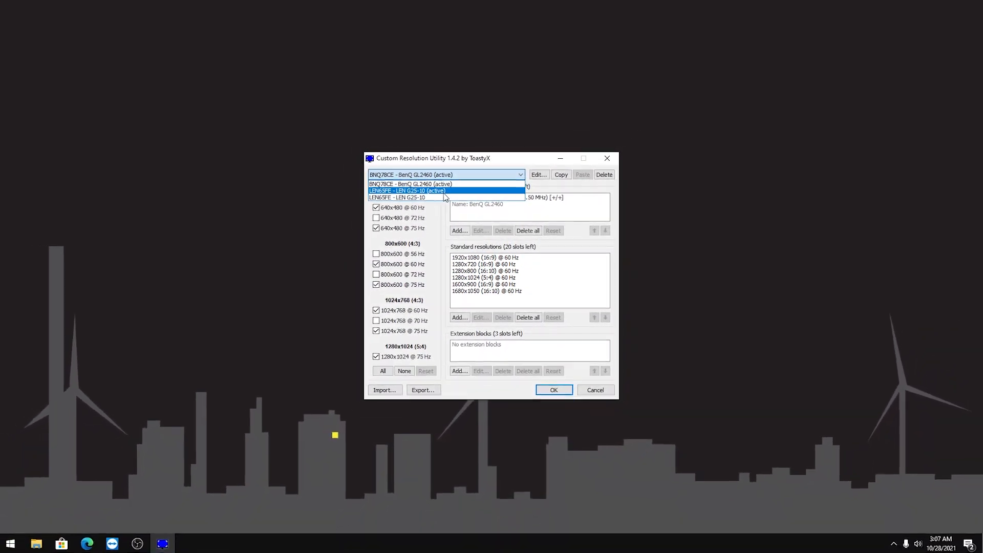
left_click(444, 192)
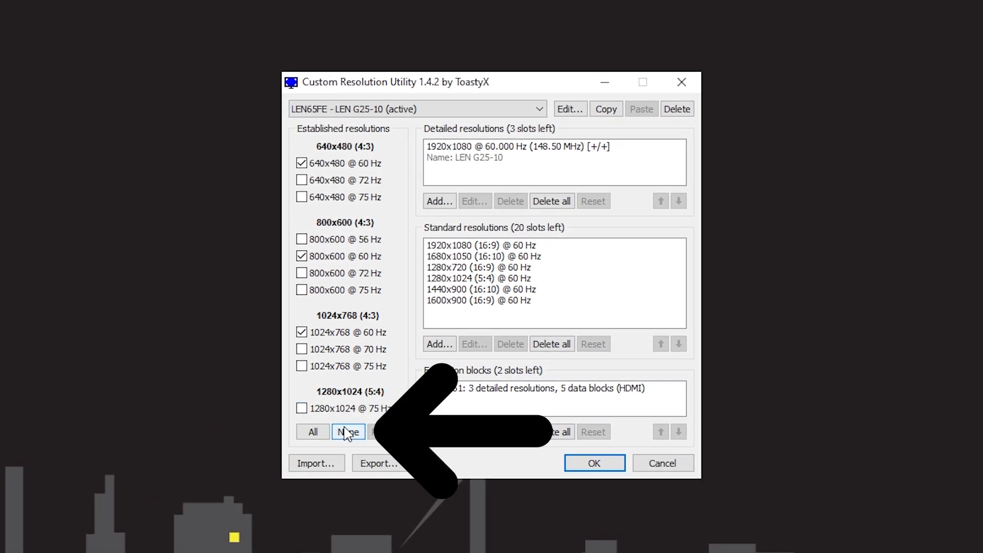
Disable all established resolutions and delete all standard resolutions for the LEN G25-10 display
left_click(348, 432)
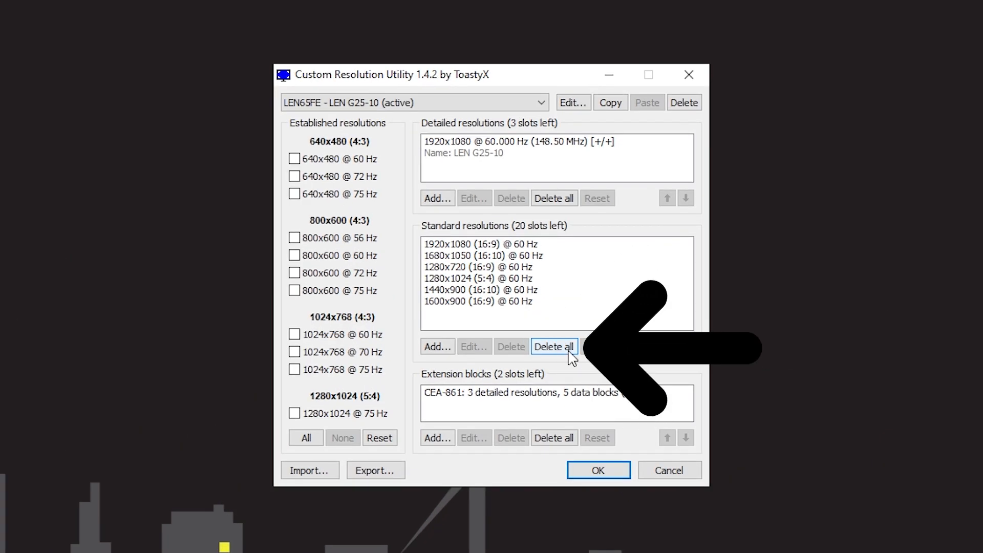
left_click(569, 348)
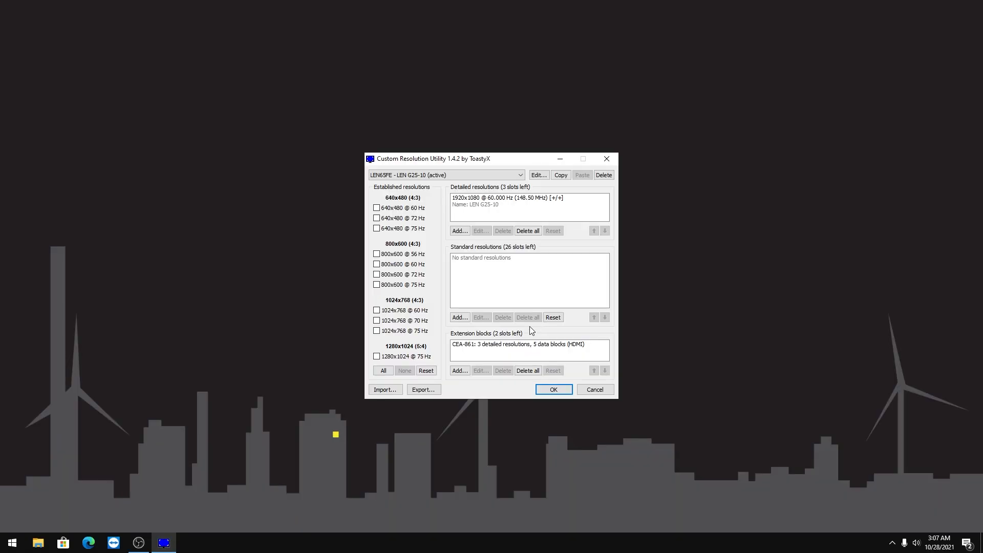
Open the CEA-861 extension block and copy the timing parameters of its 1920x1080 @ 143.999 Hz detailed resolution
left_click(492, 393)
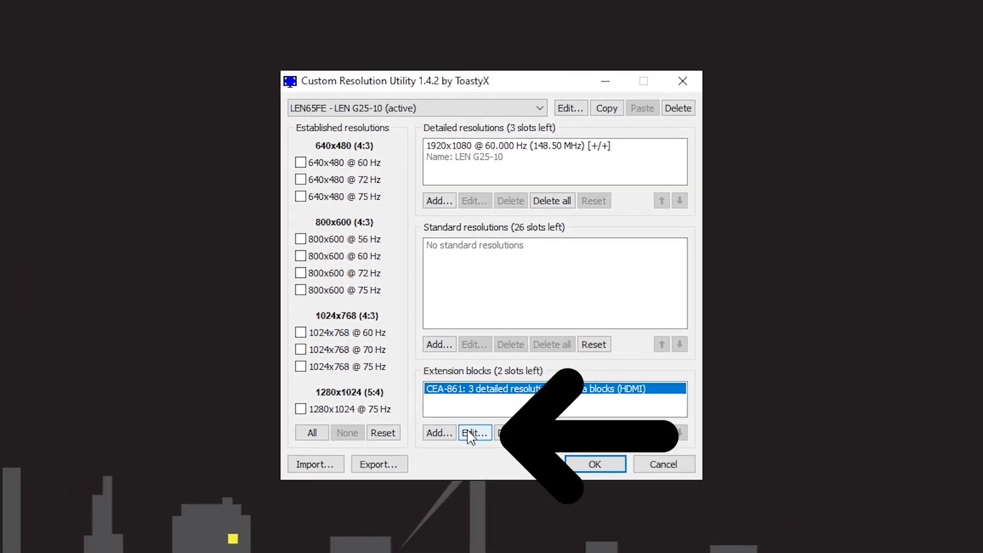
left_click(469, 433)
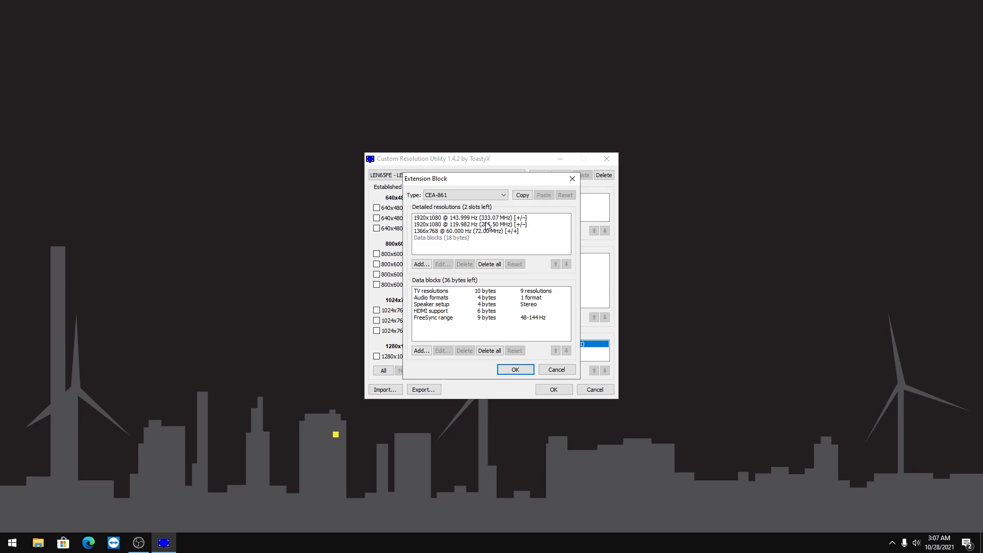
left_click(490, 218)
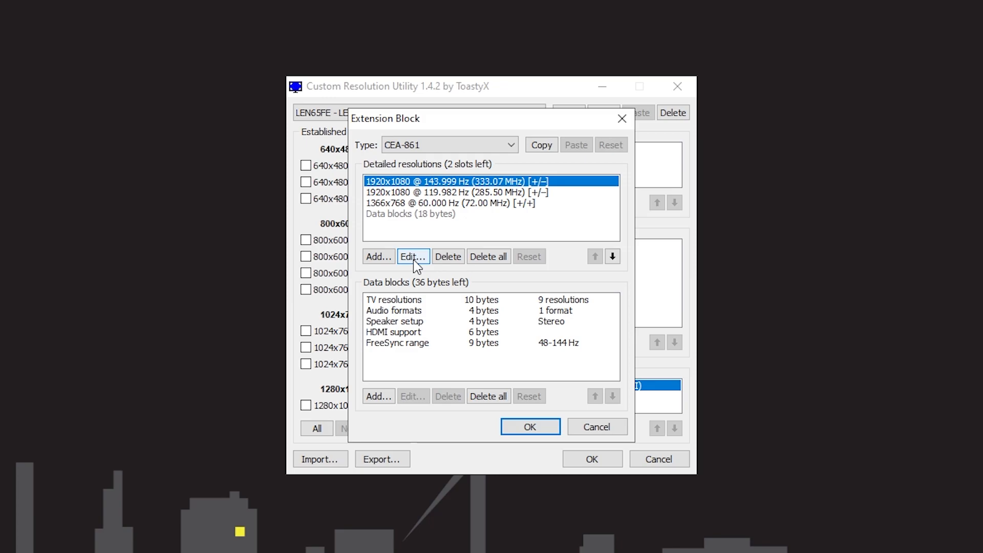
left_click(414, 257)
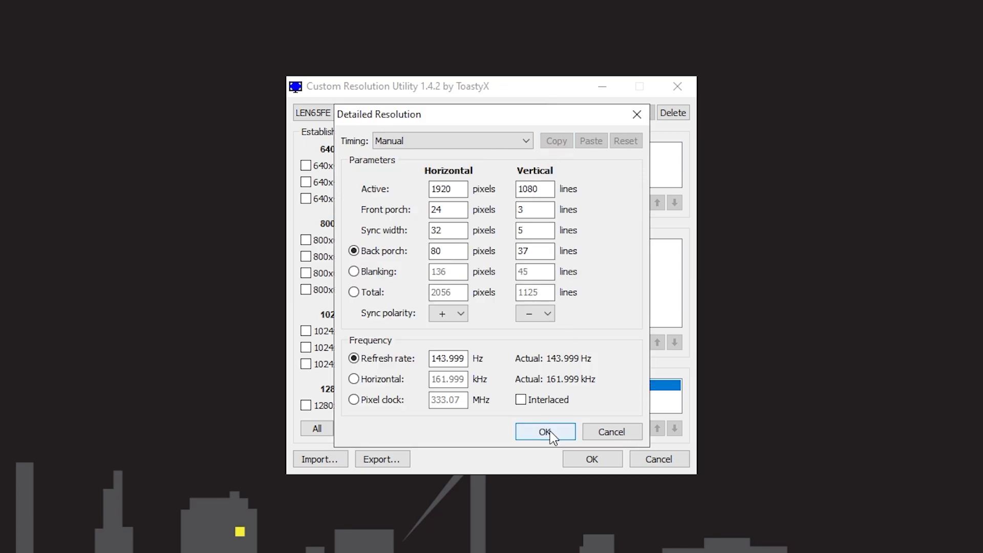
left_click(550, 432)
Delete the 1920x1080 @ 119.982 Hz and 1366x768 @ 60 Hz detailed resolutions from the extension block and accept it
left_click(457, 194)
left_click(449, 255)
left_click(449, 255)
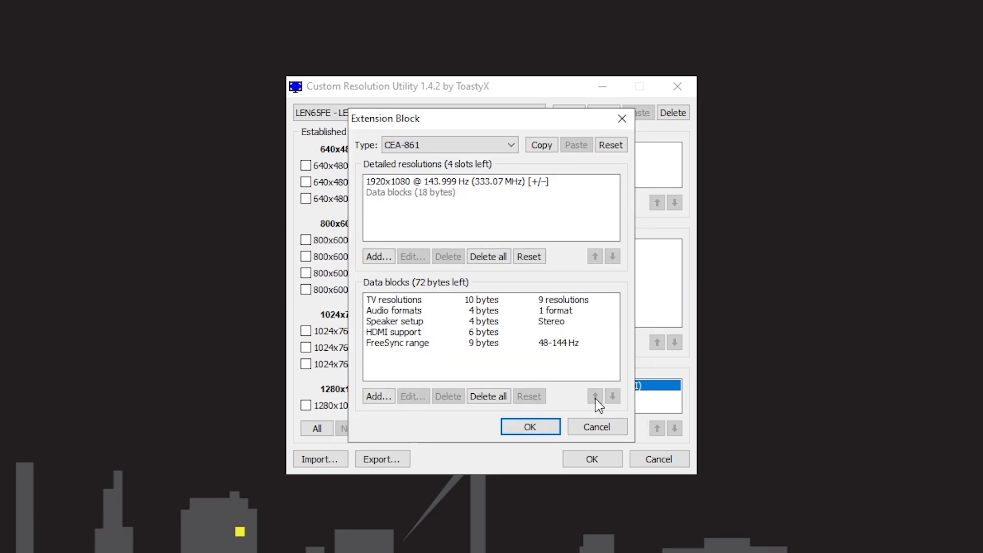
left_click(531, 433)
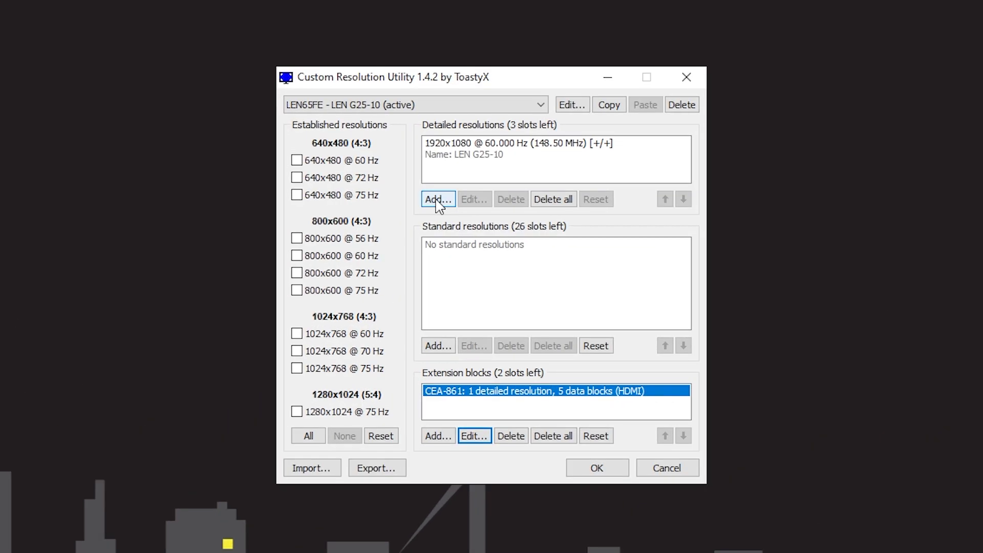
Start a new detailed resolution for the display, paste the copied 143.999 Hz timing into it, and keep Manual timing
left_click(438, 201)
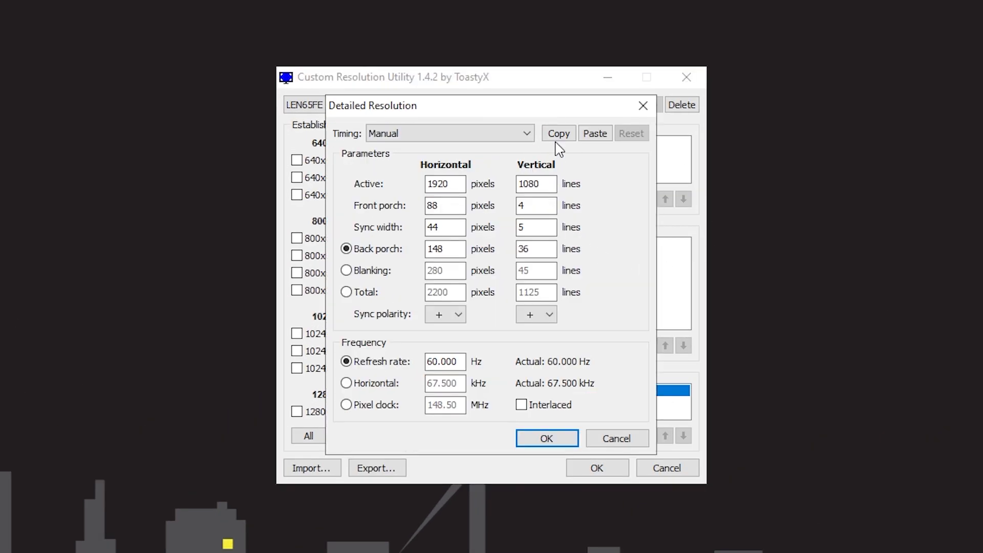
left_click(594, 133)
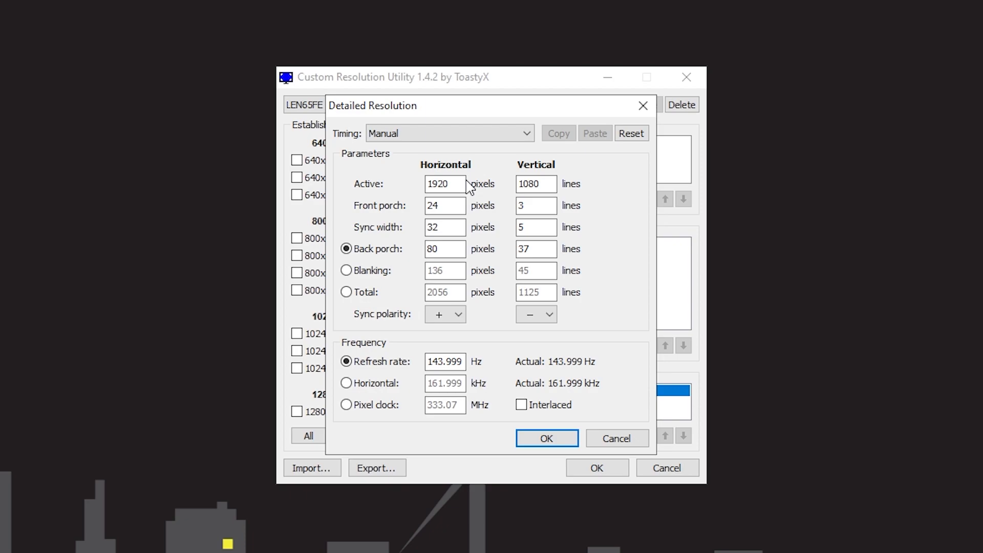
double_click(445, 184)
double_click(528, 184)
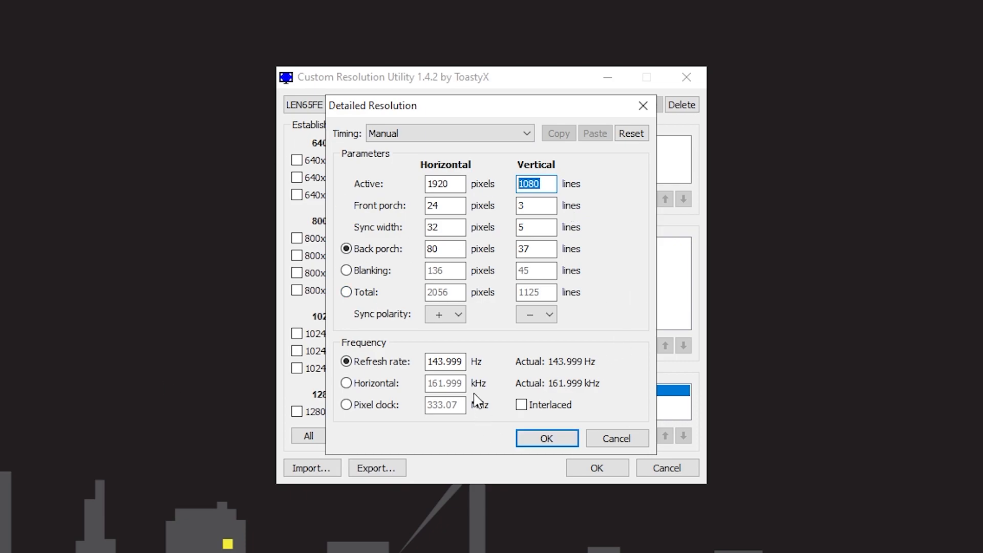
double_click(444, 184)
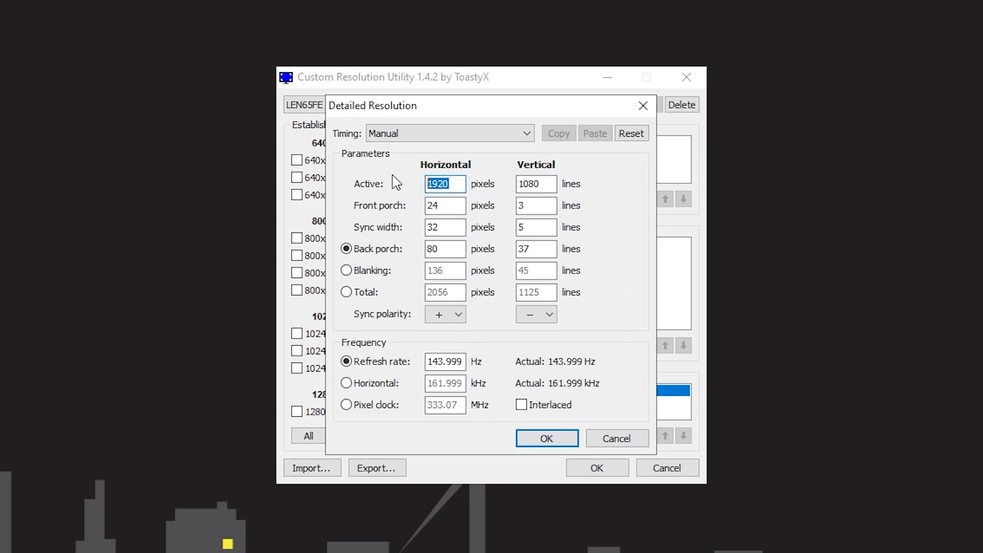
left_click(440, 134)
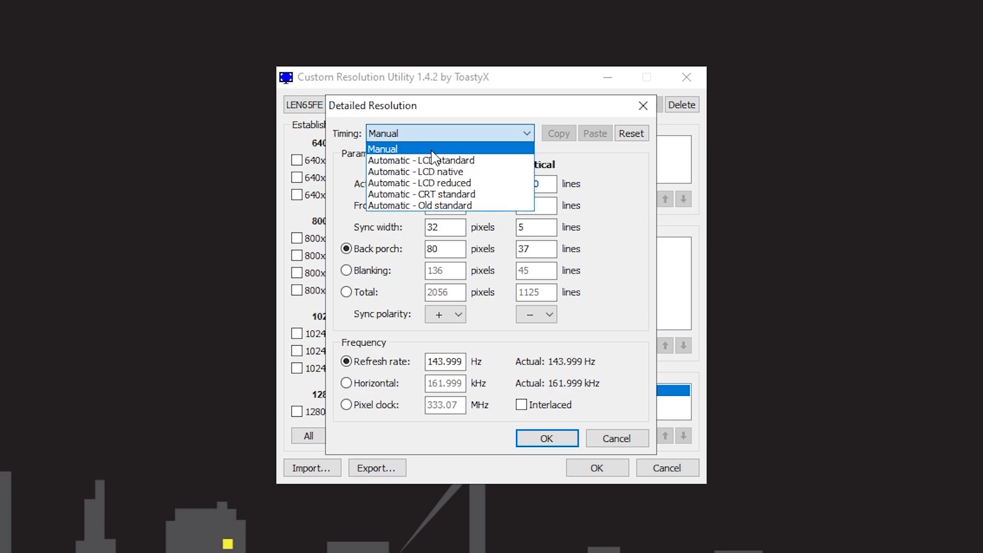
left_click(412, 149)
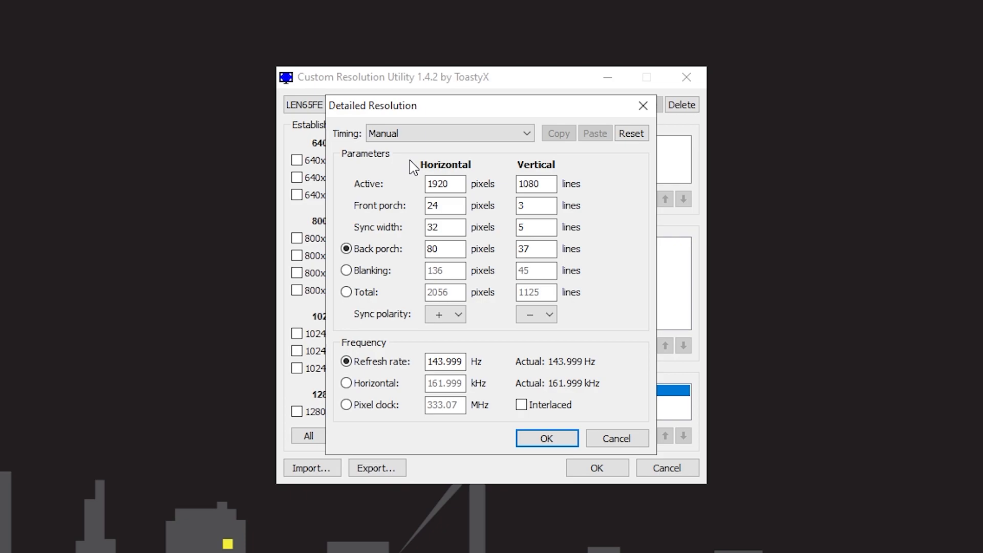
left_click_drag(412, 109, 373, 88)
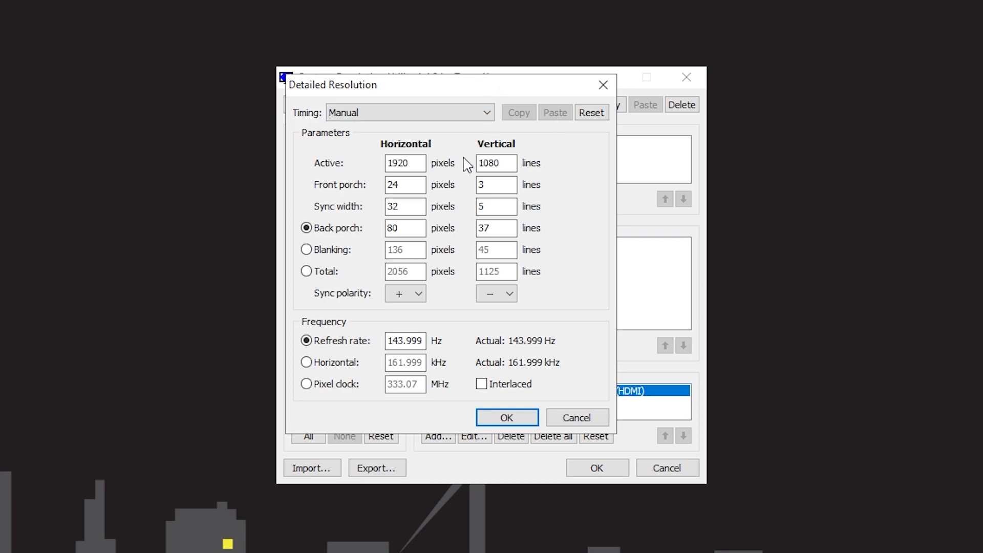
Set the new resolution's horizontal active pixels to 1750, accept it, and move it to the top of the detailed resolutions
left_click(401, 165)
left_click_drag(413, 168, 278, 125)
left_click_drag(501, 163, 374, 164)
type("1750")
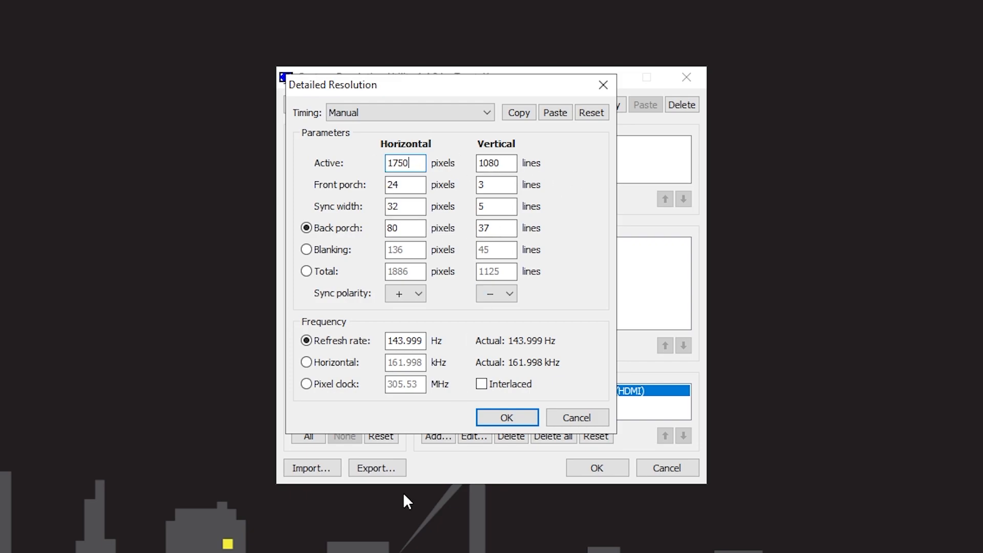
left_click(495, 417)
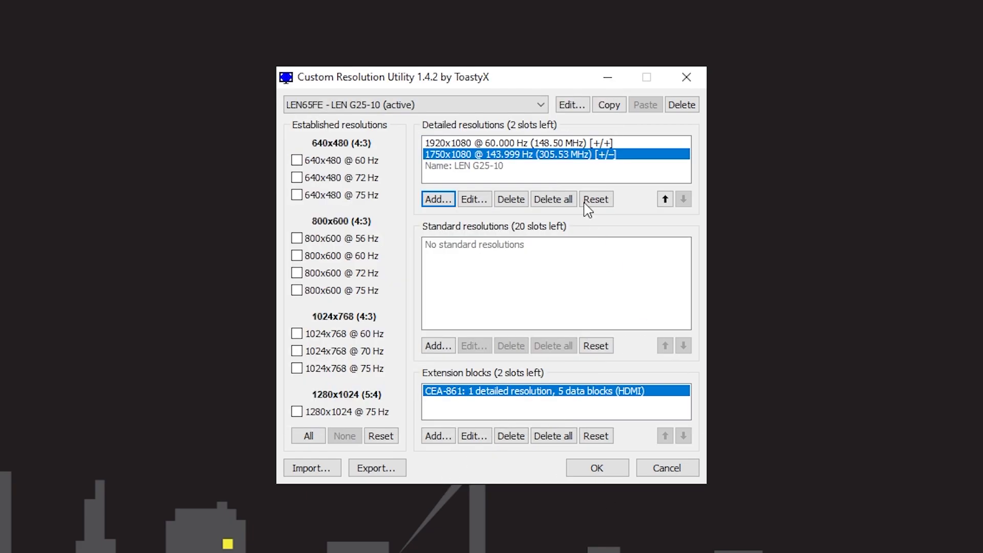
left_click(664, 200)
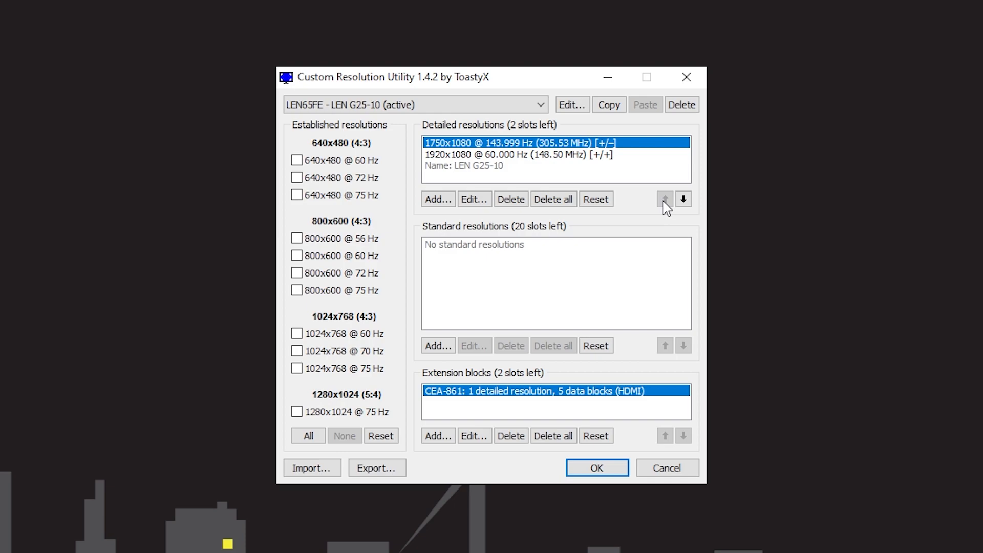
Check the display resolution options in the Windows display settings and close them
right_click(262, 137)
left_click(310, 312)
scroll(56, 415, "down", 5)
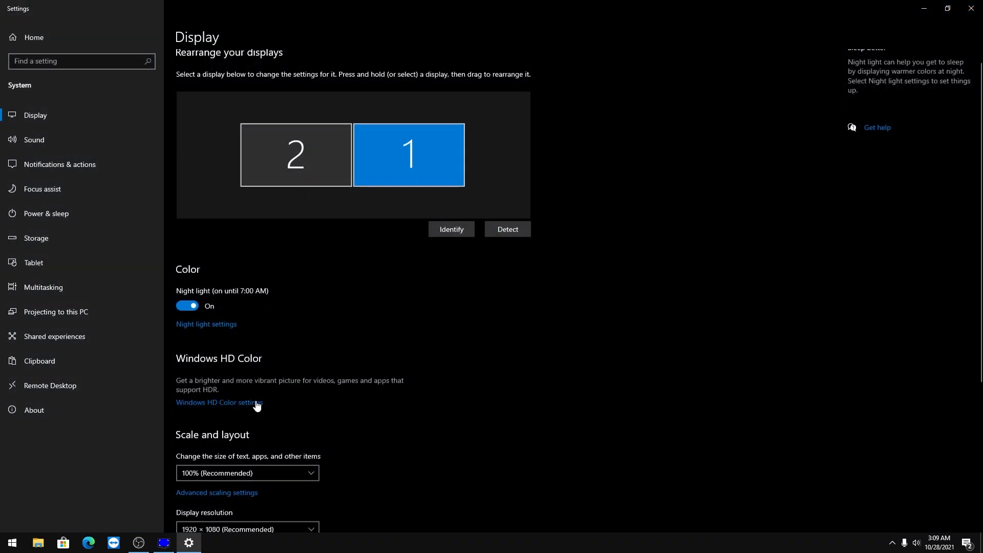
left_click(198, 291)
left_click(441, 242)
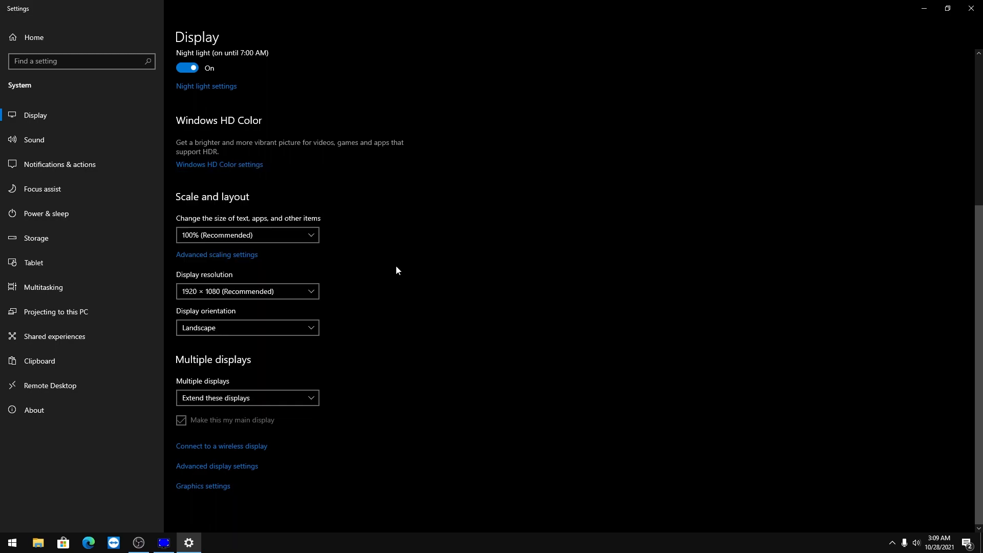
left_click(972, 8)
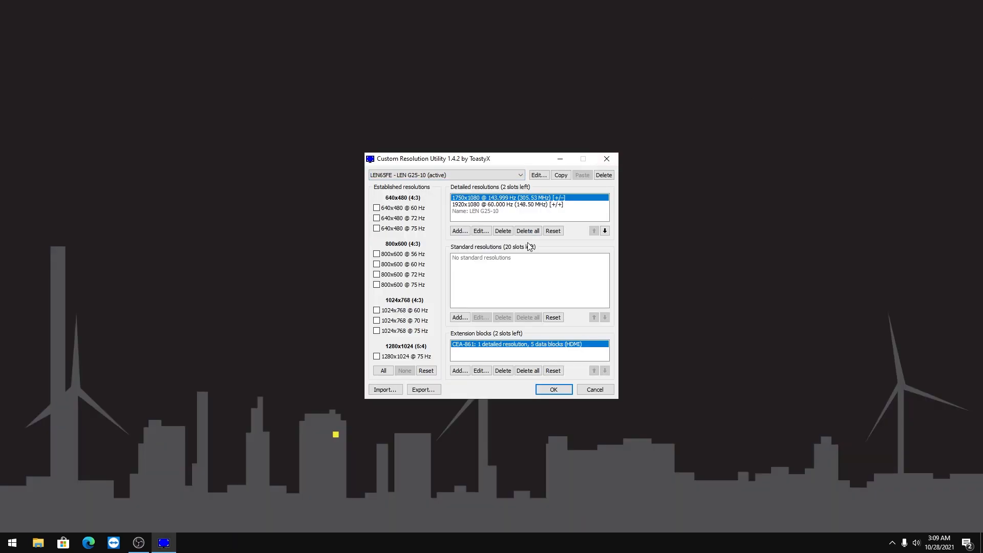
Accept the custom resolution changes, restart the graphics driver with restart64 from the cru-1.4.2 folder, and move the Restart window aside
left_click(553, 389)
double_click(485, 224)
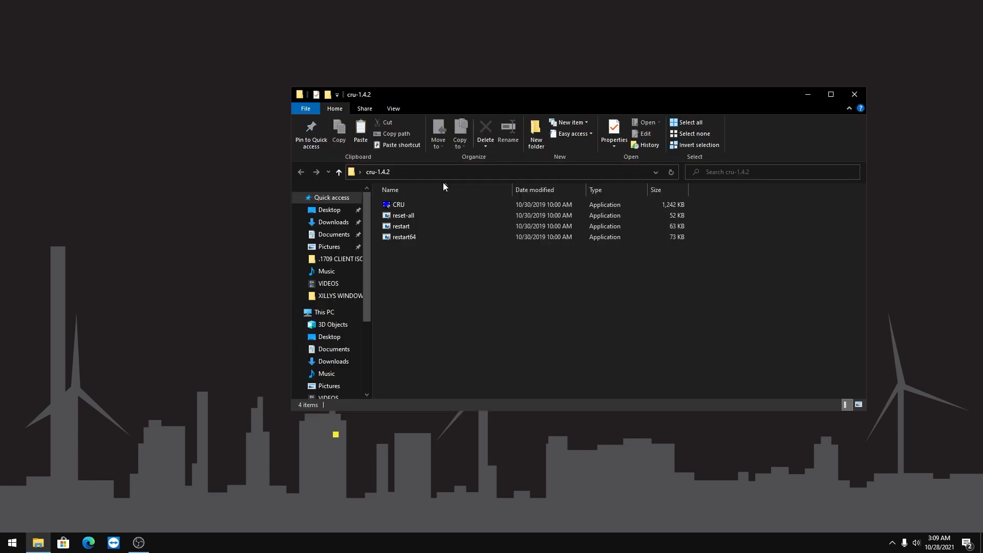
left_click(410, 240)
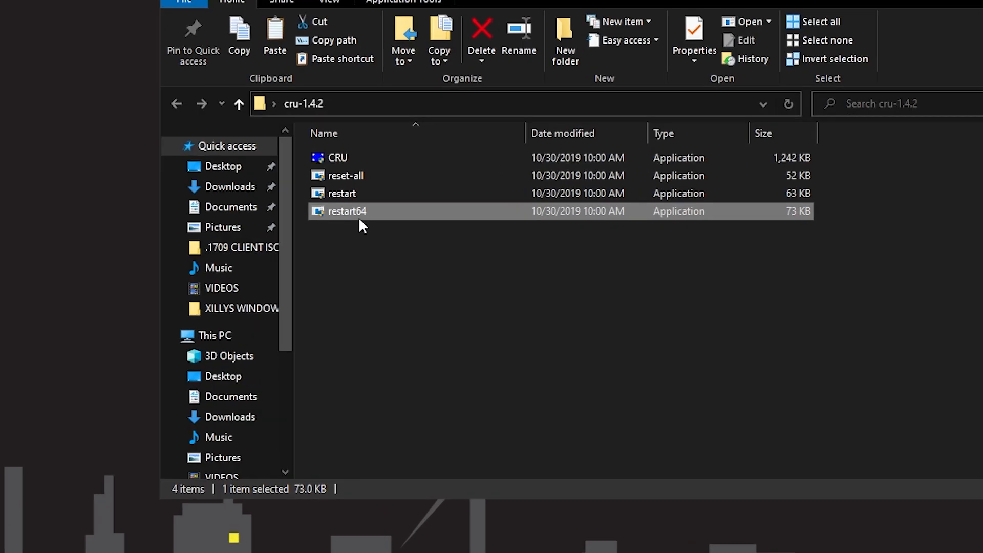
key("Return")
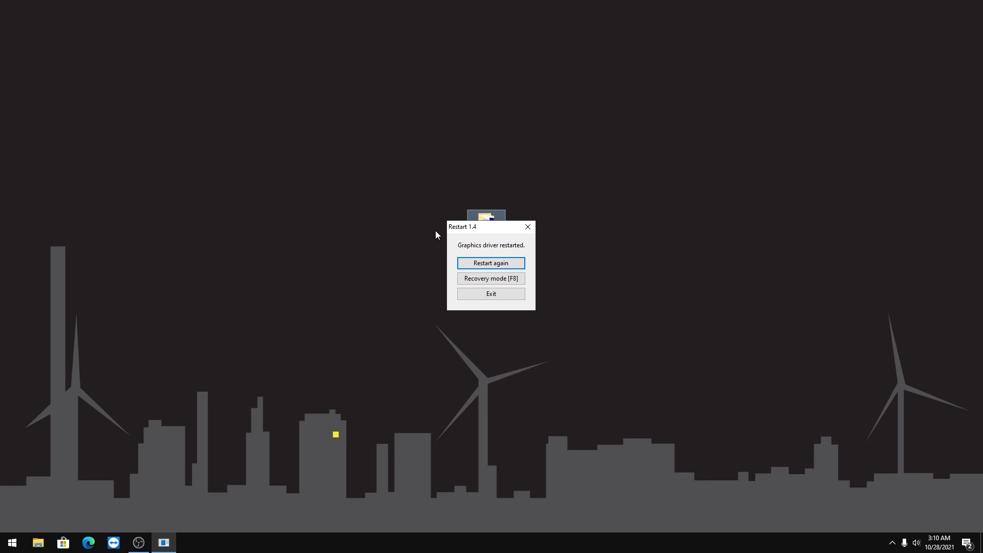
left_click_drag(485, 227, 801, 72)
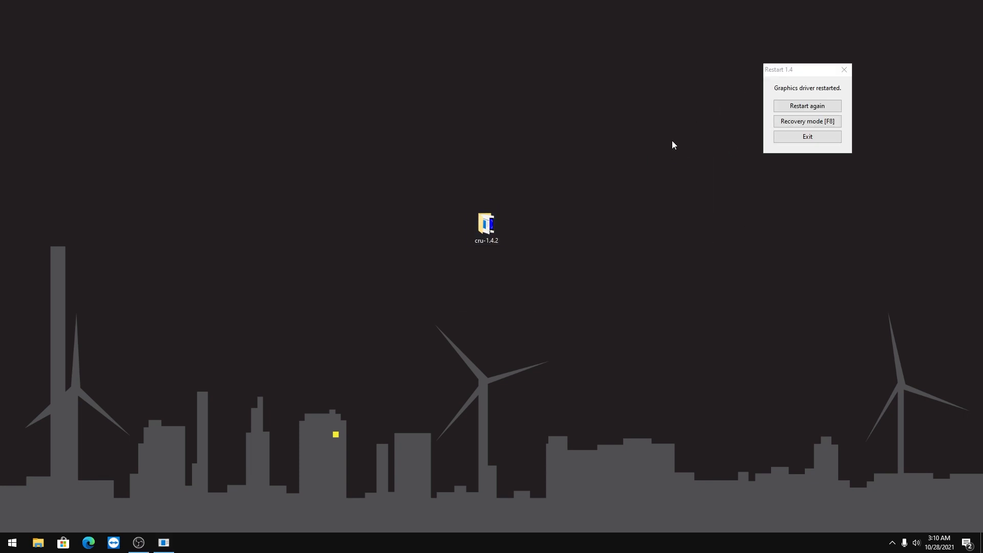
Run reset-all from the cru-1.4.2 folder, decline resetting all displays, and close the folder
double_click(488, 224)
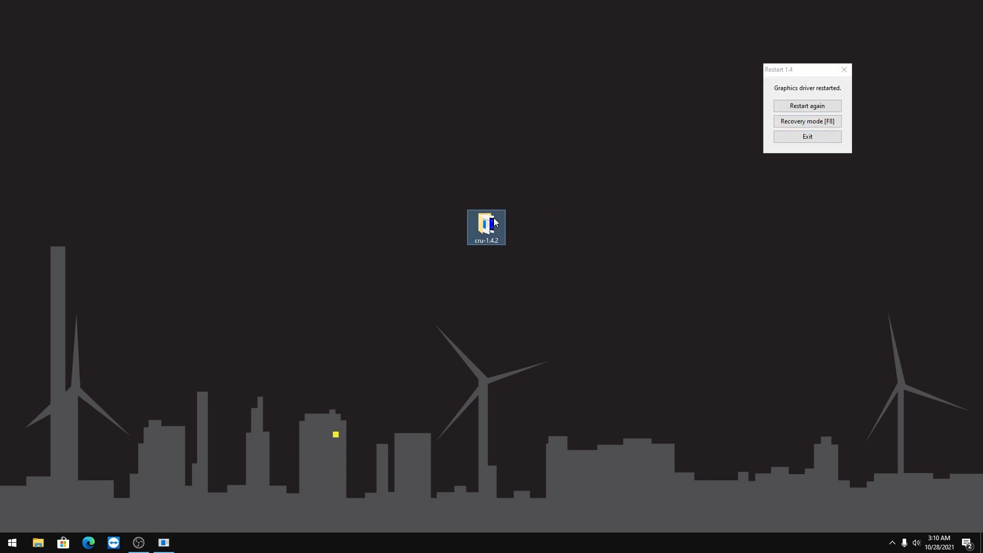
left_click(407, 219)
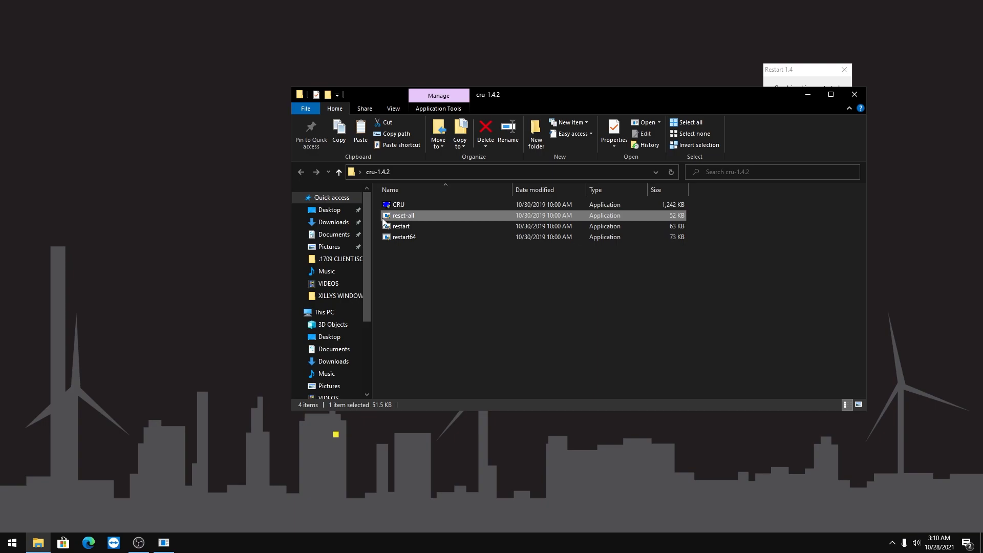
double_click(423, 219)
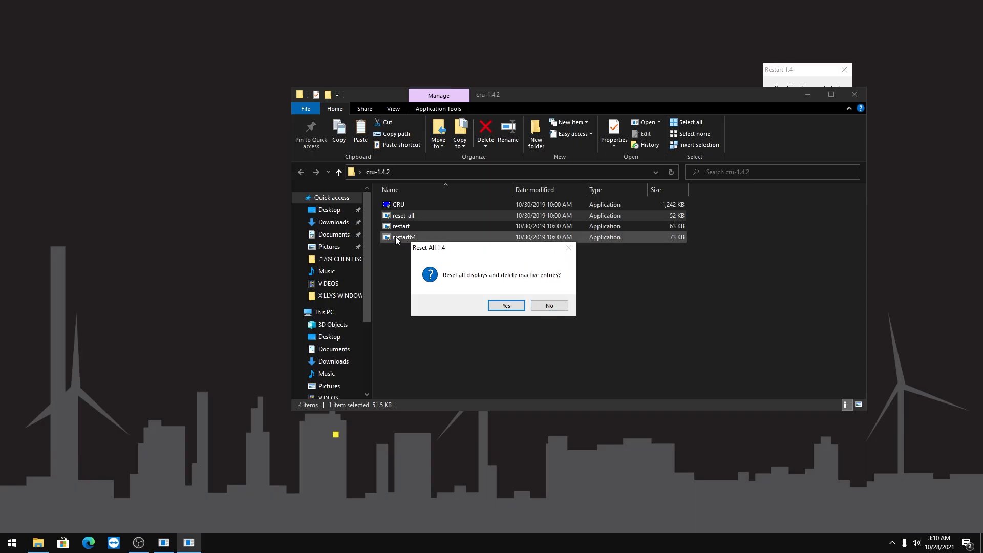
left_click(551, 306)
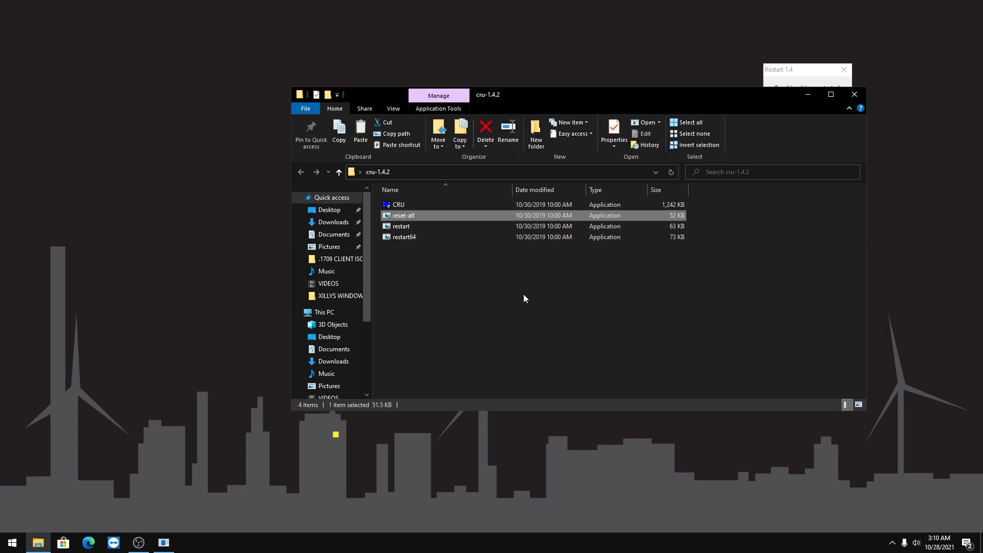
left_click(514, 290)
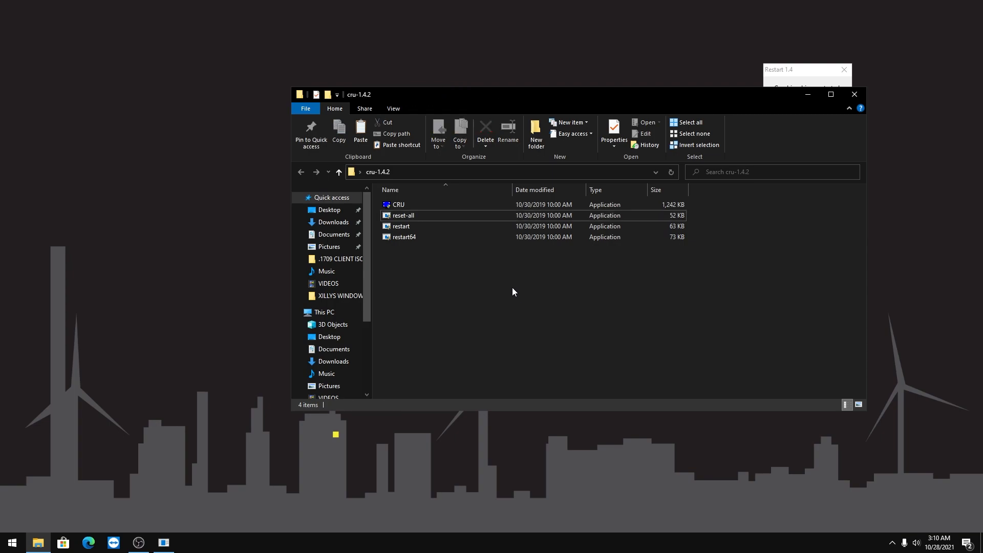
left_click(860, 100)
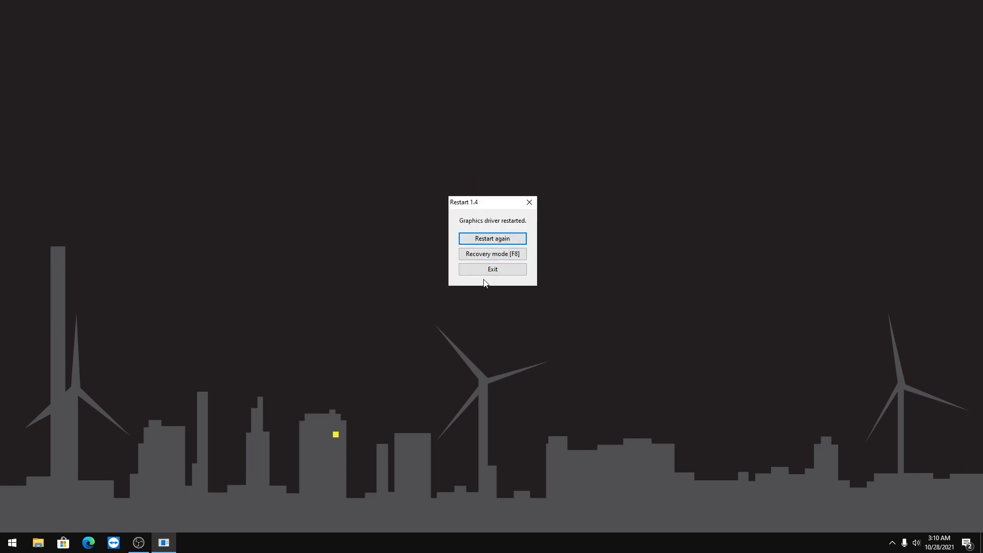
Exit the driver restart tool, reopen CRU to check the detailed resolutions, accept it, and close the folder
left_click(487, 271)
double_click(486, 224)
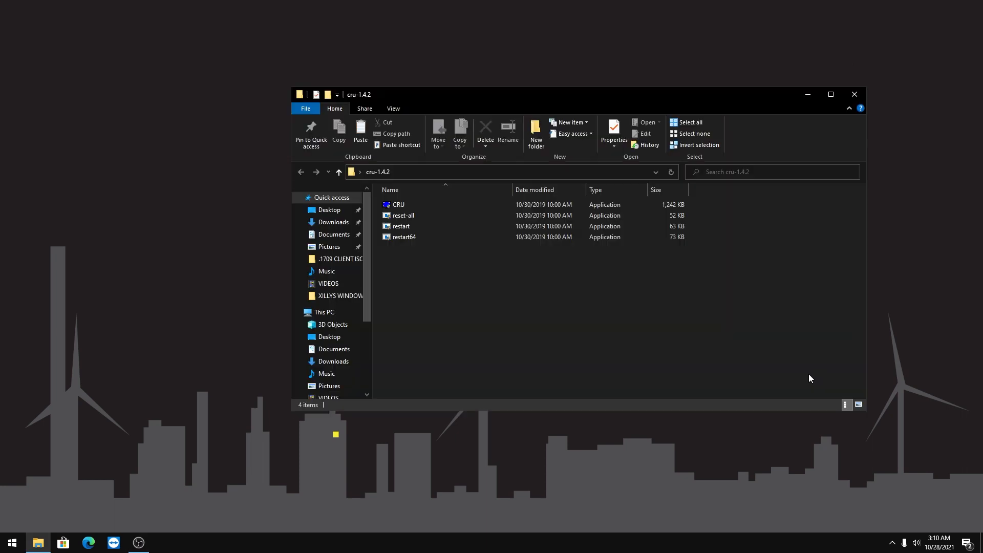
left_click(421, 206)
double_click(421, 206)
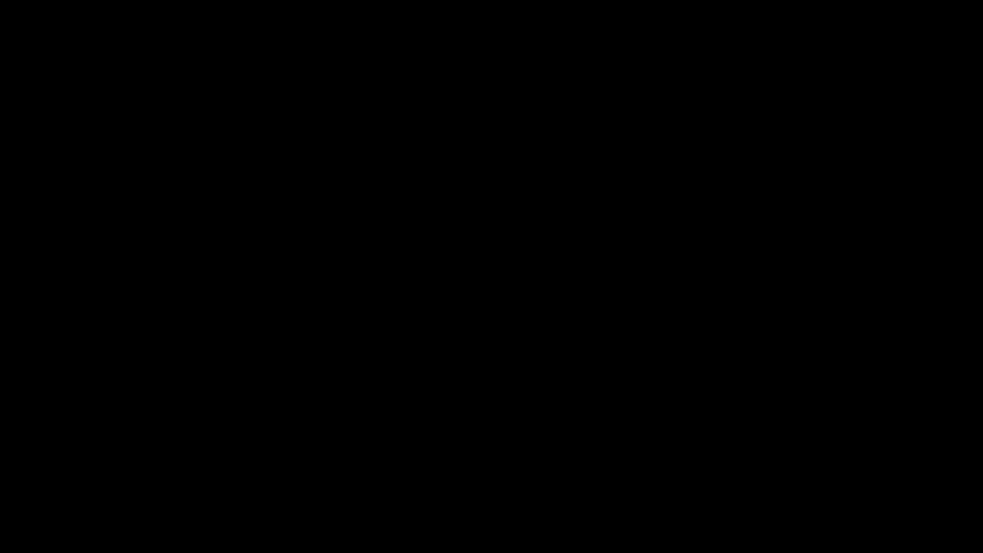
left_click(420, 174)
left_click(416, 189)
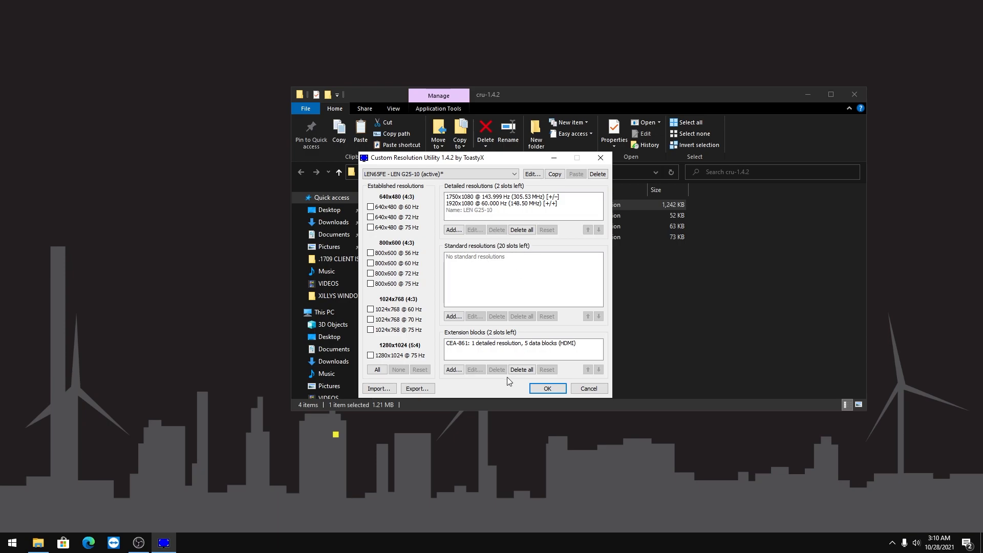
left_click(470, 198)
left_click(560, 389)
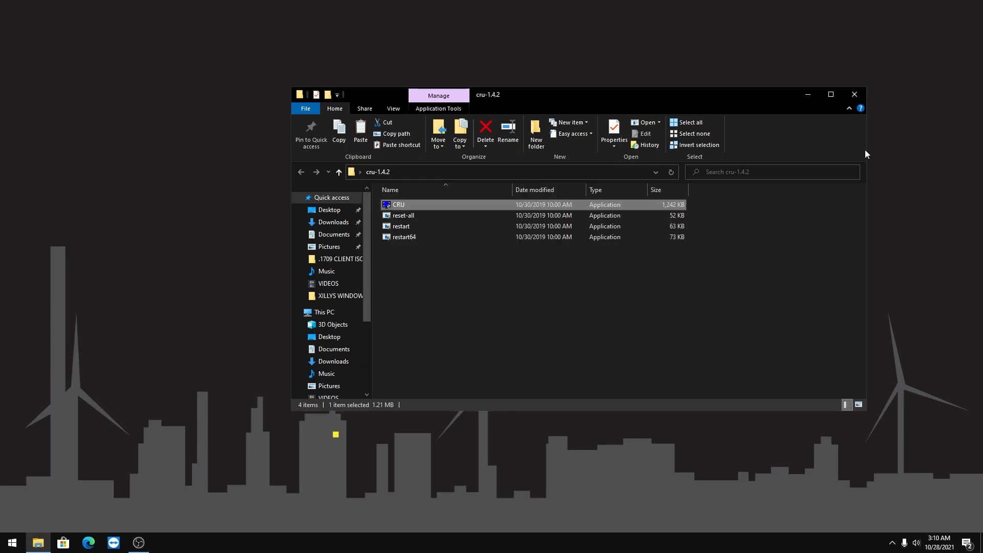
left_click(854, 94)
Open the Windows display settings and look for 1750 × 1080 among the display resolutions without changing the selection
right_click(356, 192)
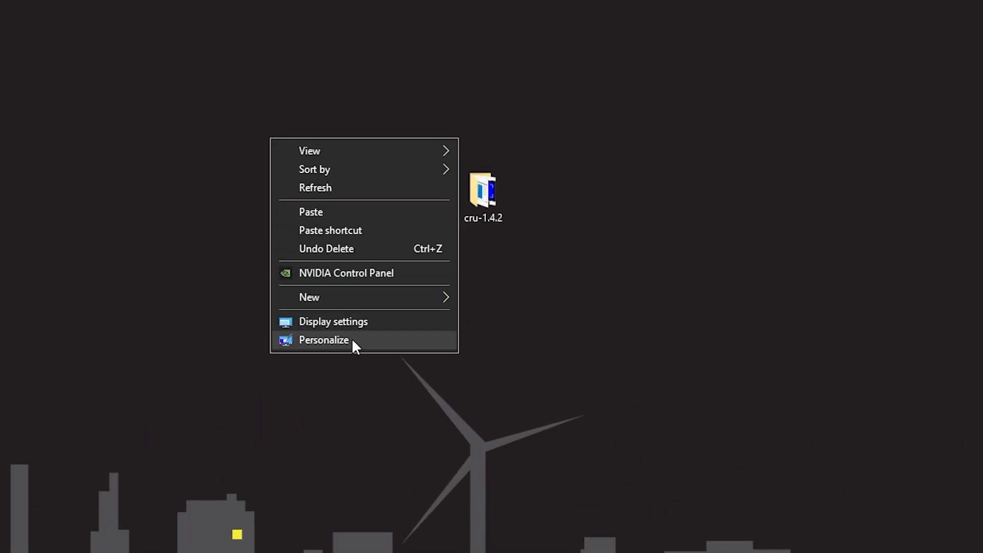
left_click(356, 323)
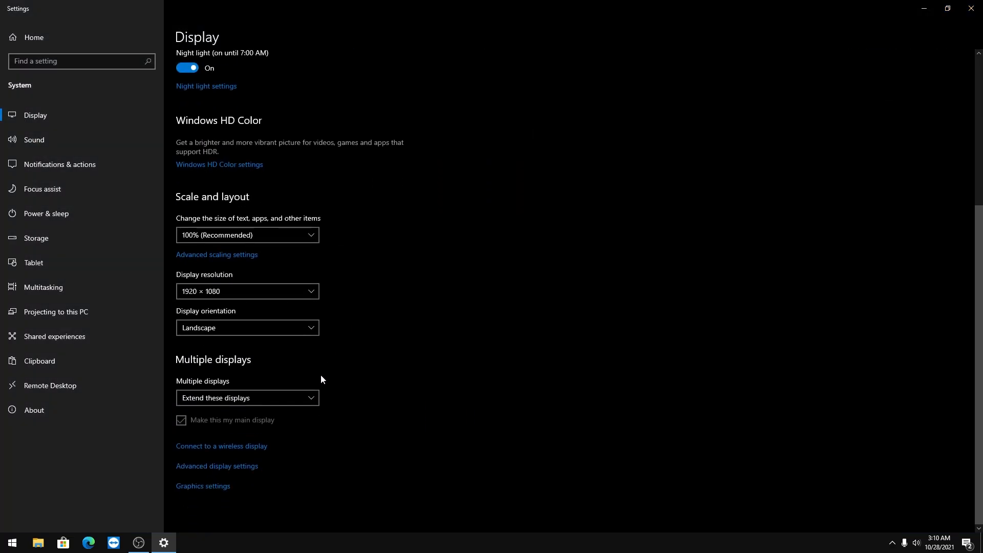
left_click(223, 290)
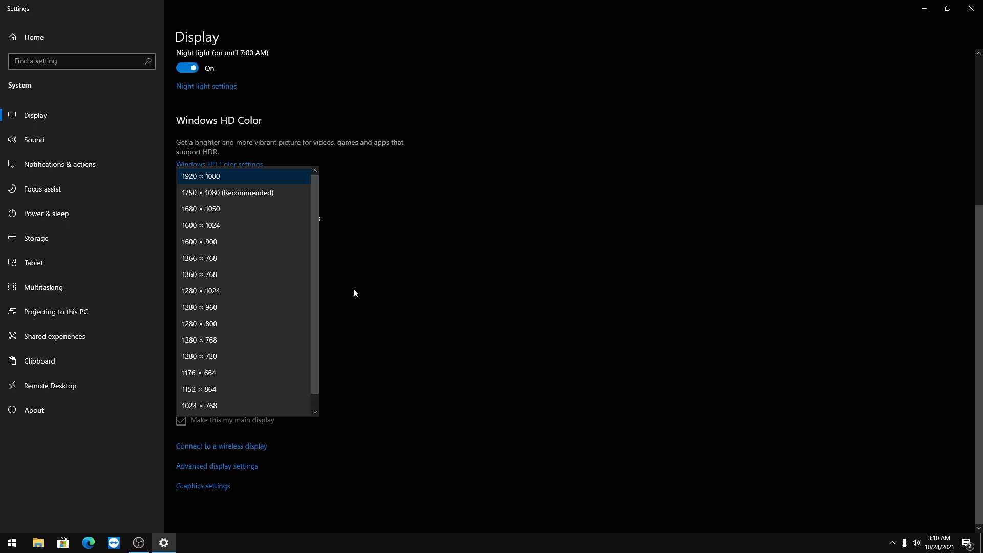
left_click(395, 234)
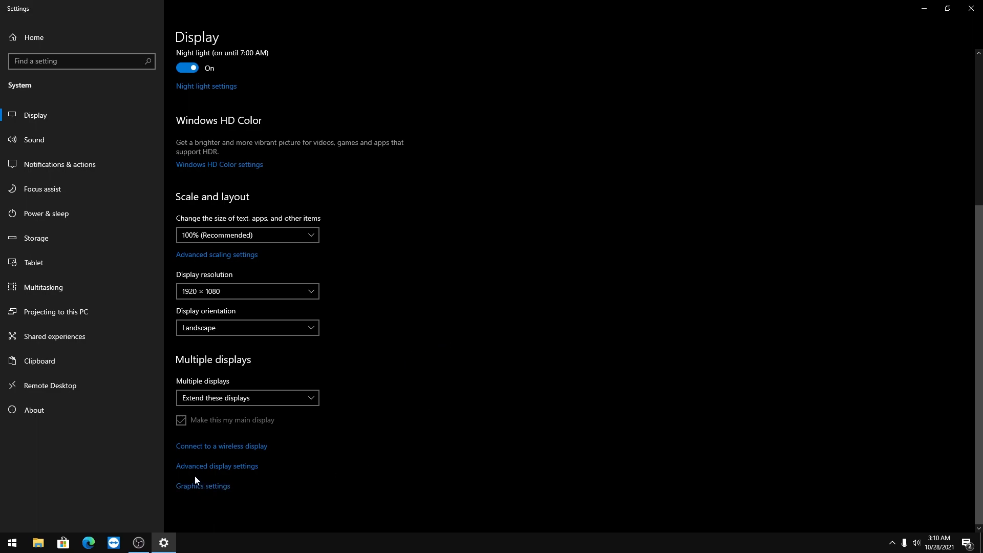
Open the display adapter properties for Display 1: LEN G25-10 from the advanced display settings and move the window to the screen's center
left_click(212, 466)
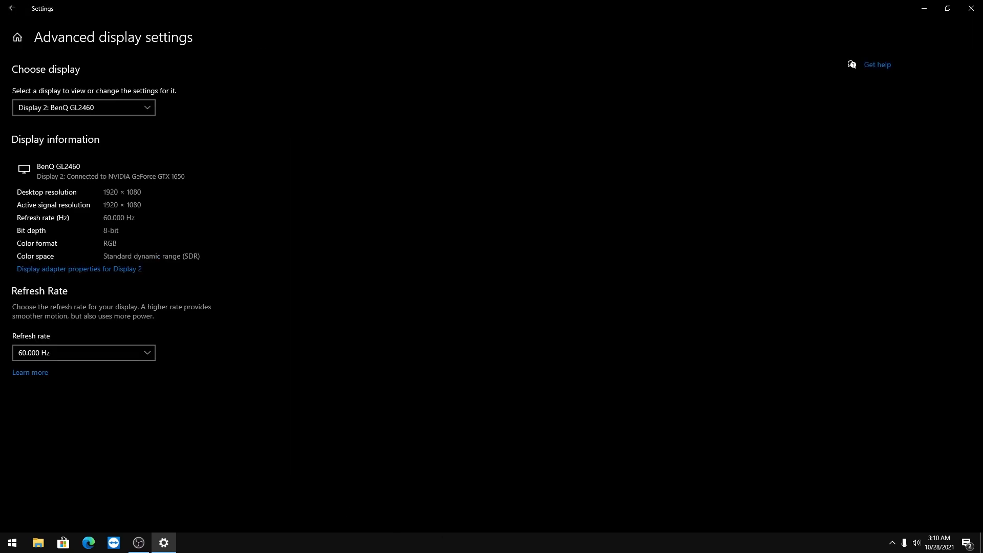
left_click(52, 106)
left_click(61, 92)
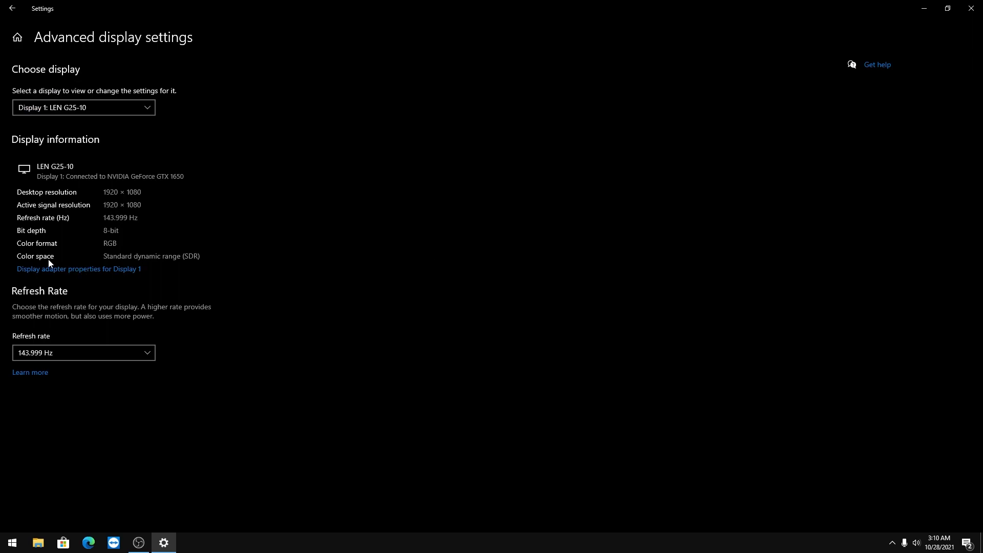
left_click(61, 270)
left_click_drag(125, 38, 479, 190)
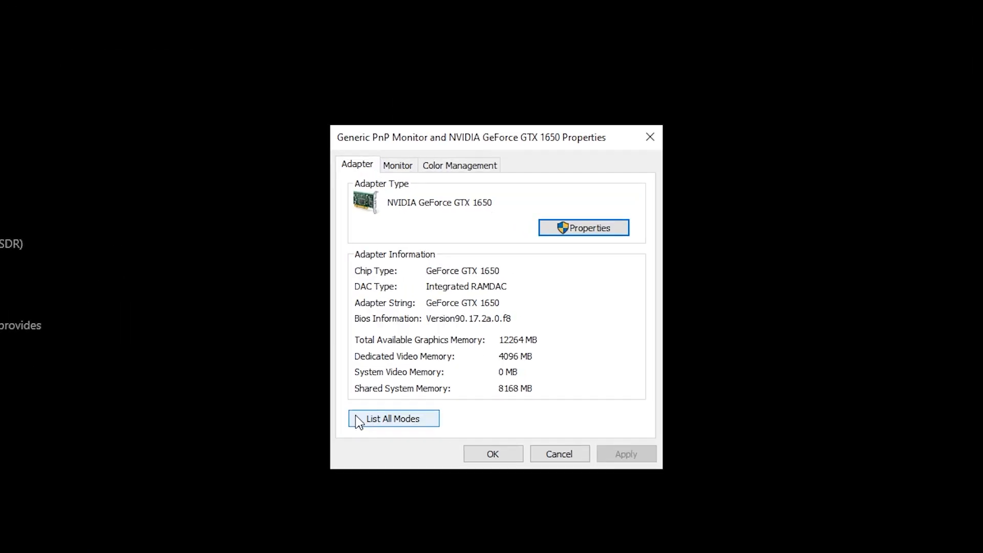
Apply the adapter mode 1750 by 1080, True Color (32 bit), 144 Hertz, keep the changes, and close the adapter properties
left_click(397, 425)
left_click(600, 318)
left_click(457, 319)
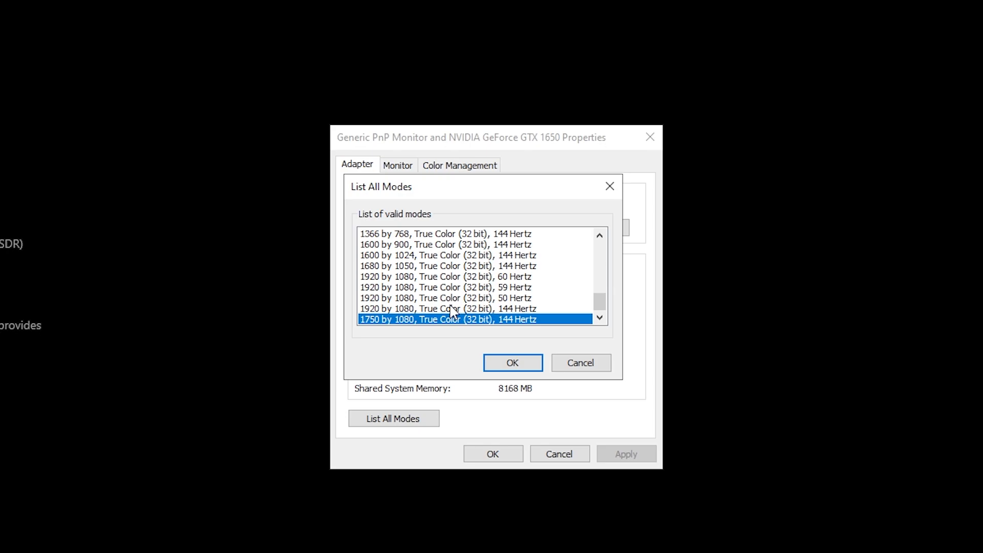
left_click(536, 363)
left_click(622, 460)
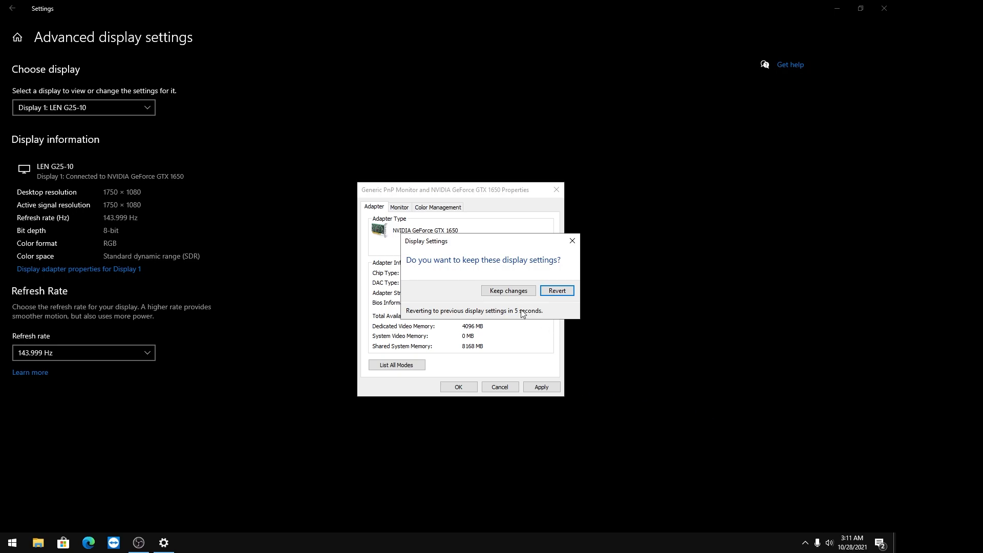
left_click(506, 291)
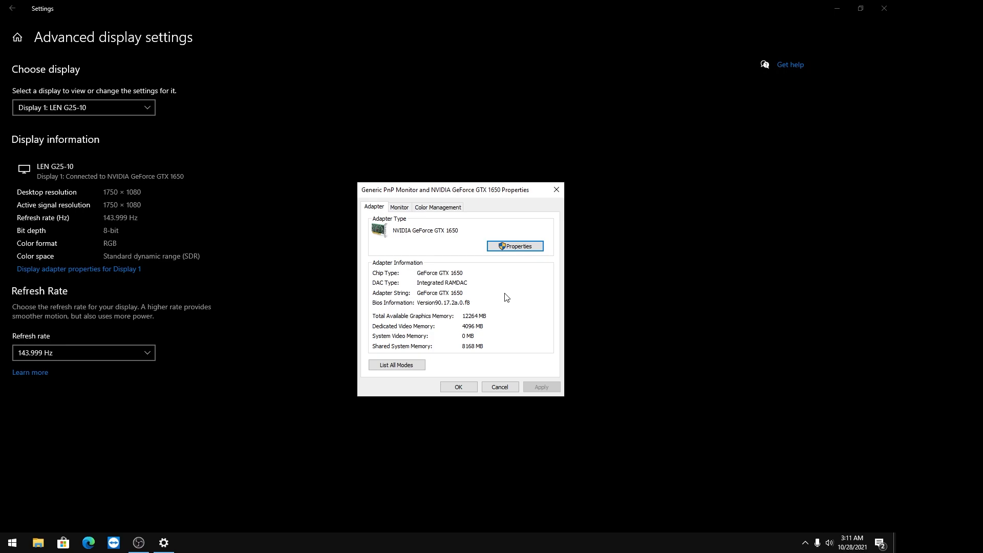
left_click(457, 388)
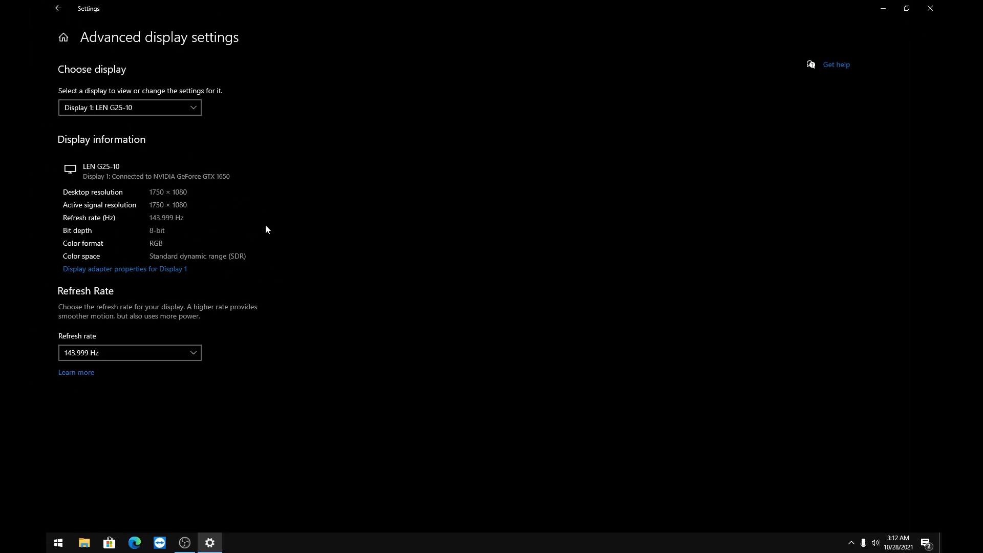
Return to the main display settings and check the display resolution under Scale and layout
left_click(58, 8)
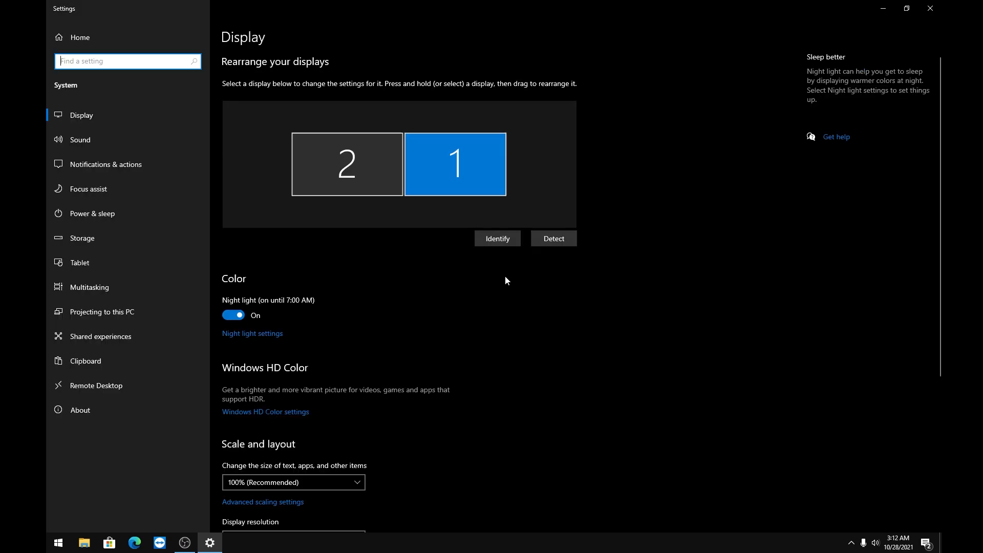
scroll(614, 333, "down", 3)
scroll(582, 354, "down", 1)
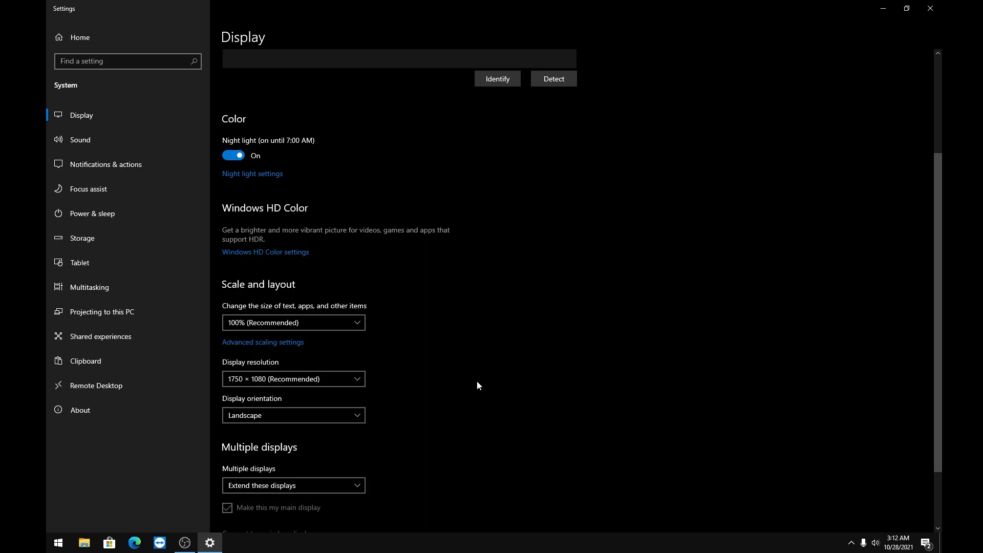
Open the %localappdata% folder through Windows search, view its contents, and close it along with the display settings
key("super")
type("%locaalda")
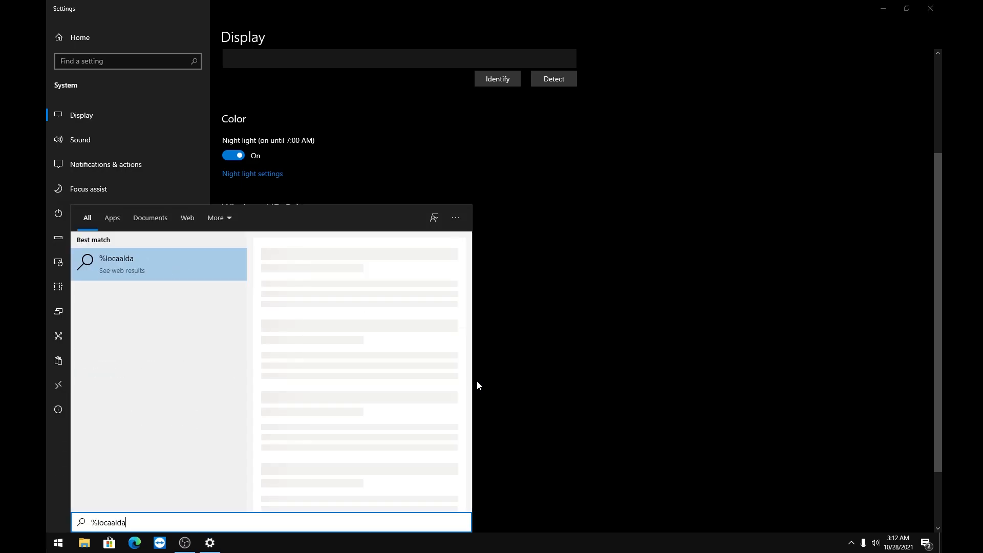
key("BackSpace")
type("lappdata%")
key("Return")
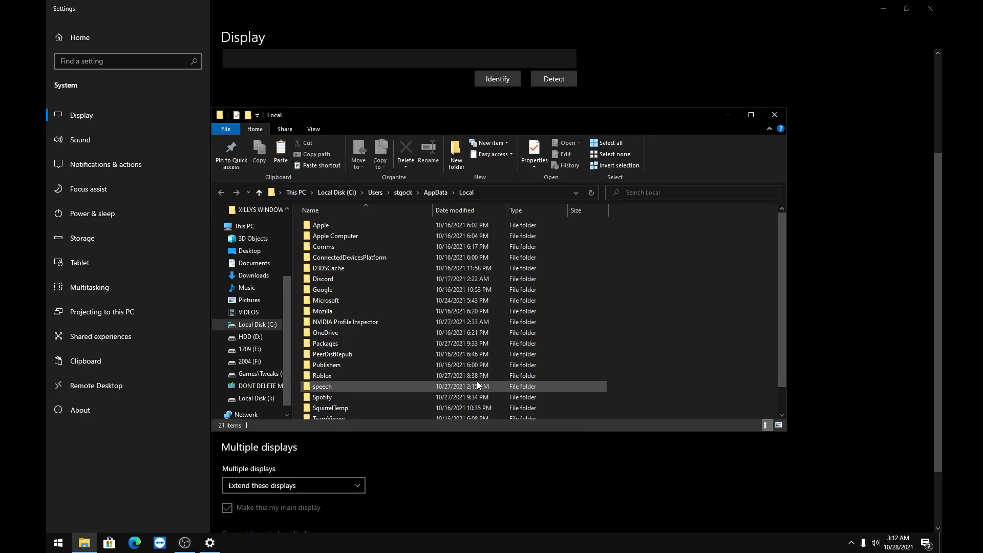
left_click(775, 115)
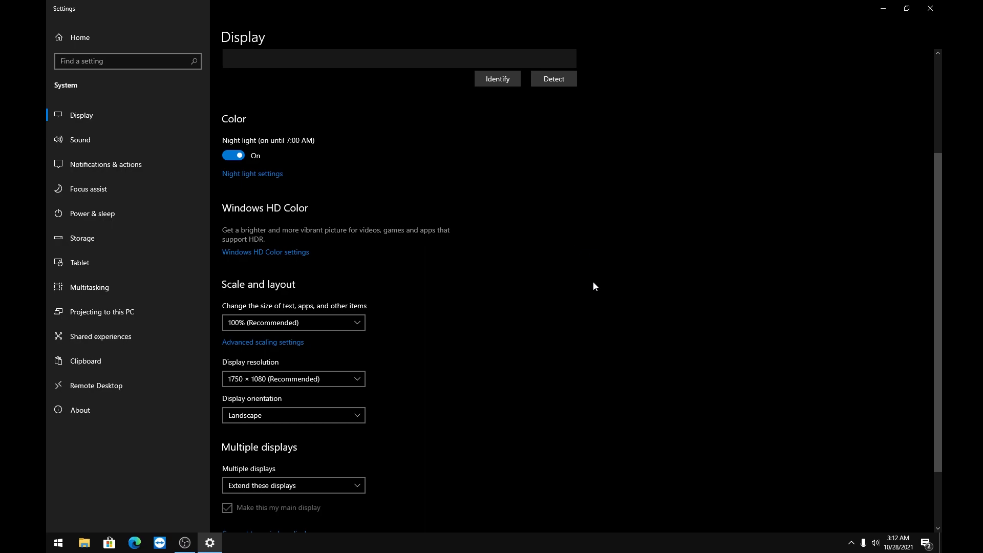
left_click(930, 8)
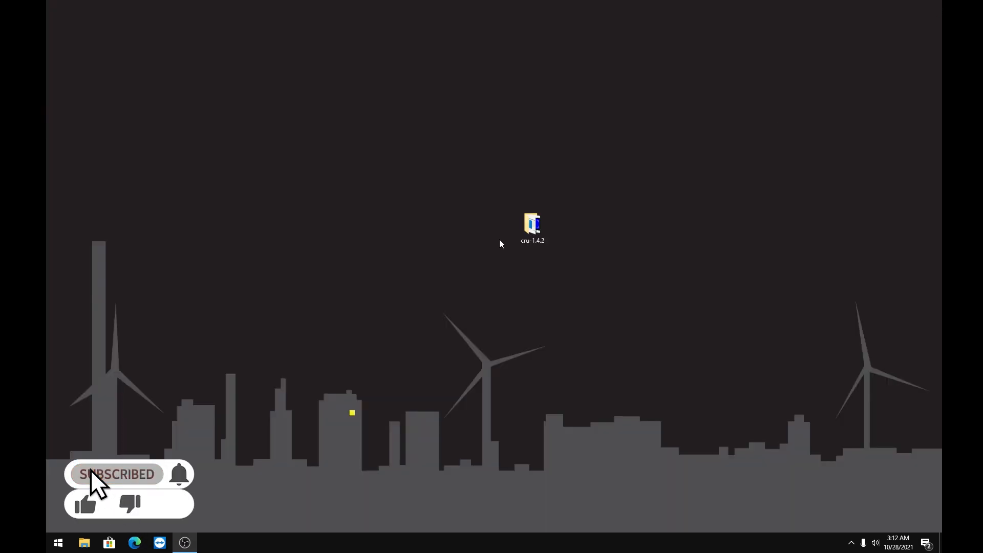